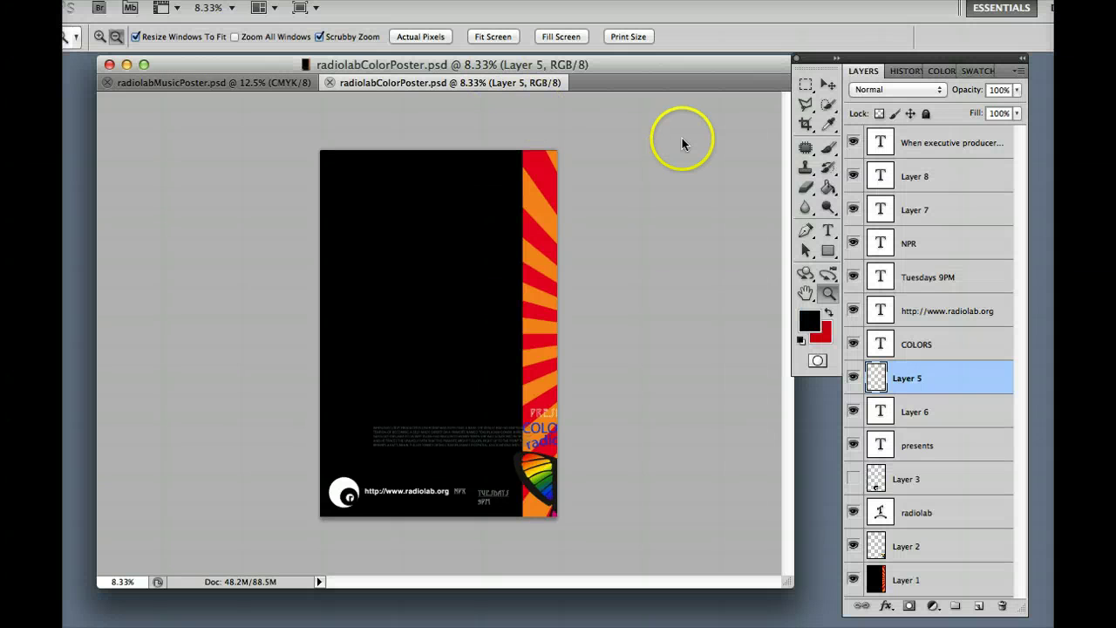
Step: Compare the COLORS poster with the music poster document, enlarging the window to show the whole poster
click(256, 83)
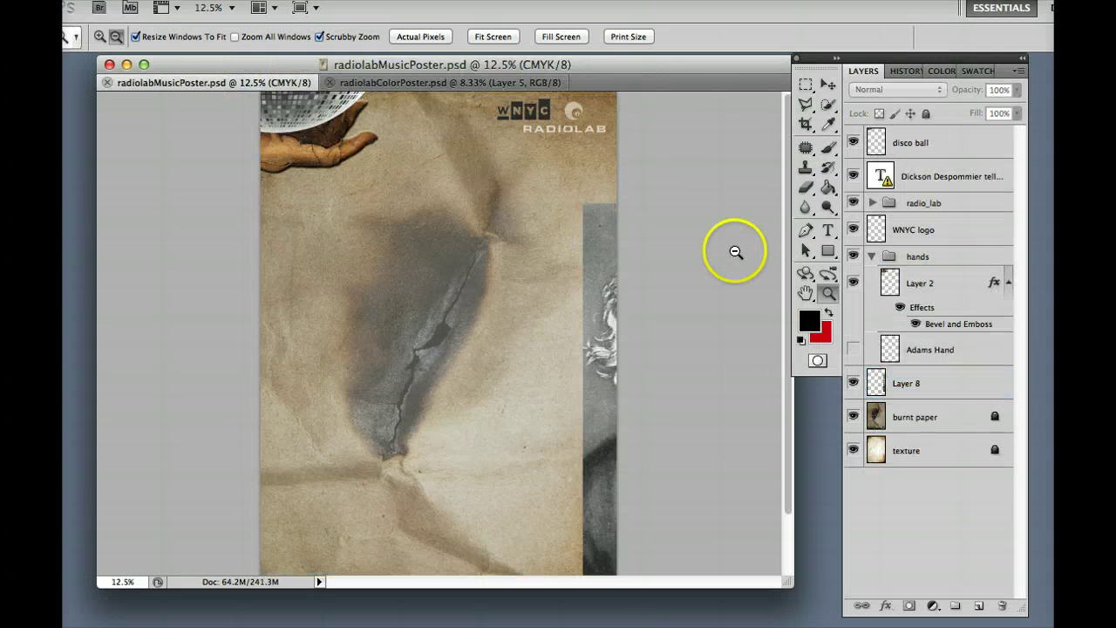
drag(787, 581, 787, 622)
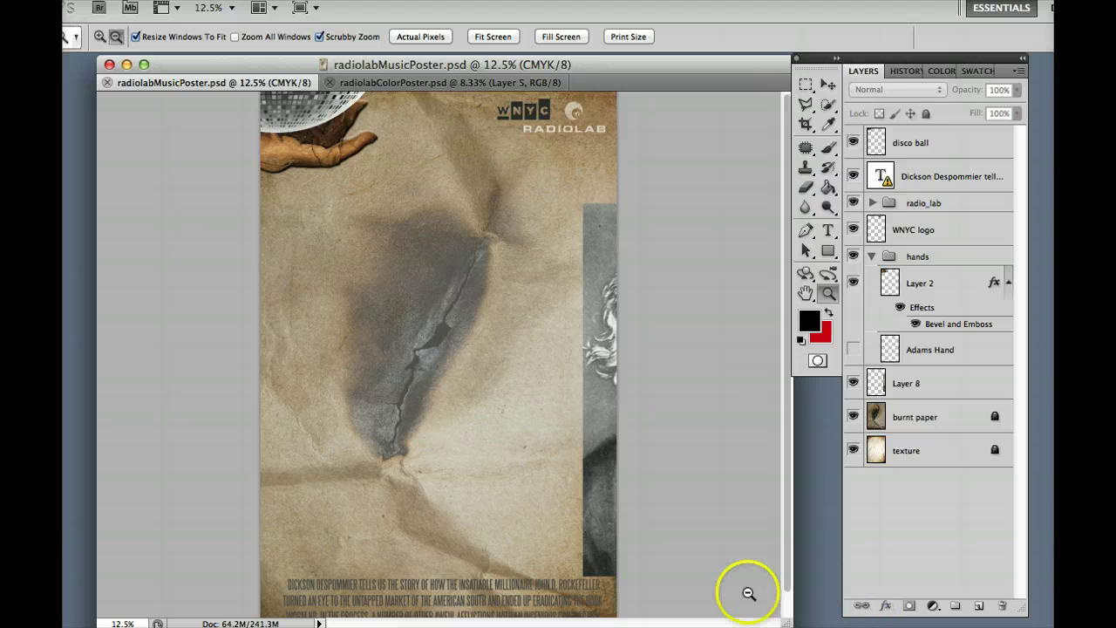
click(390, 83)
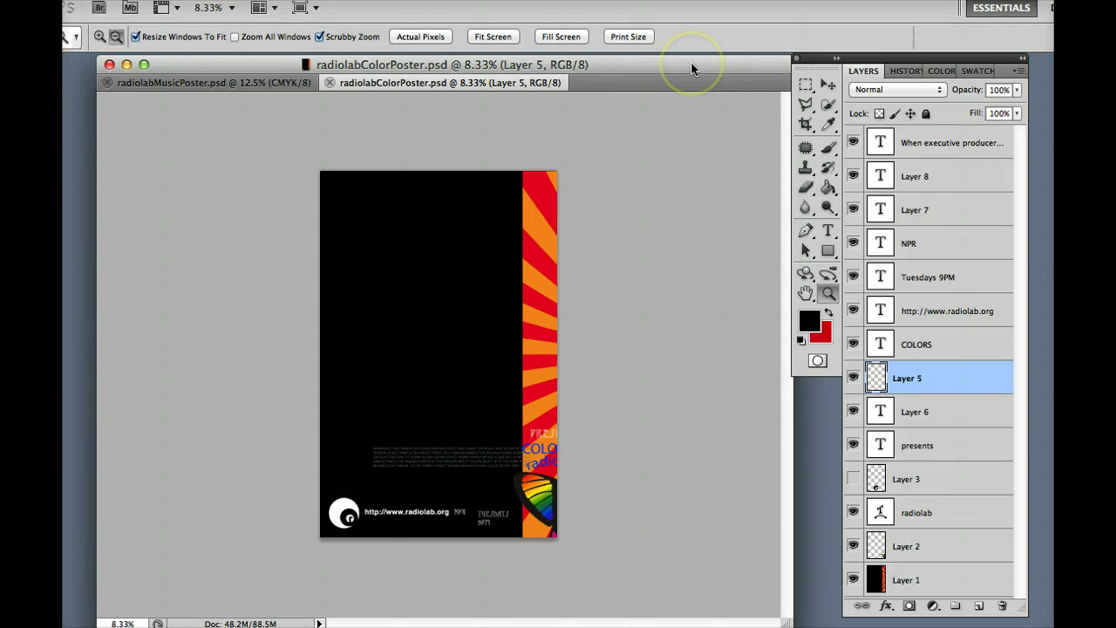
click(266, 84)
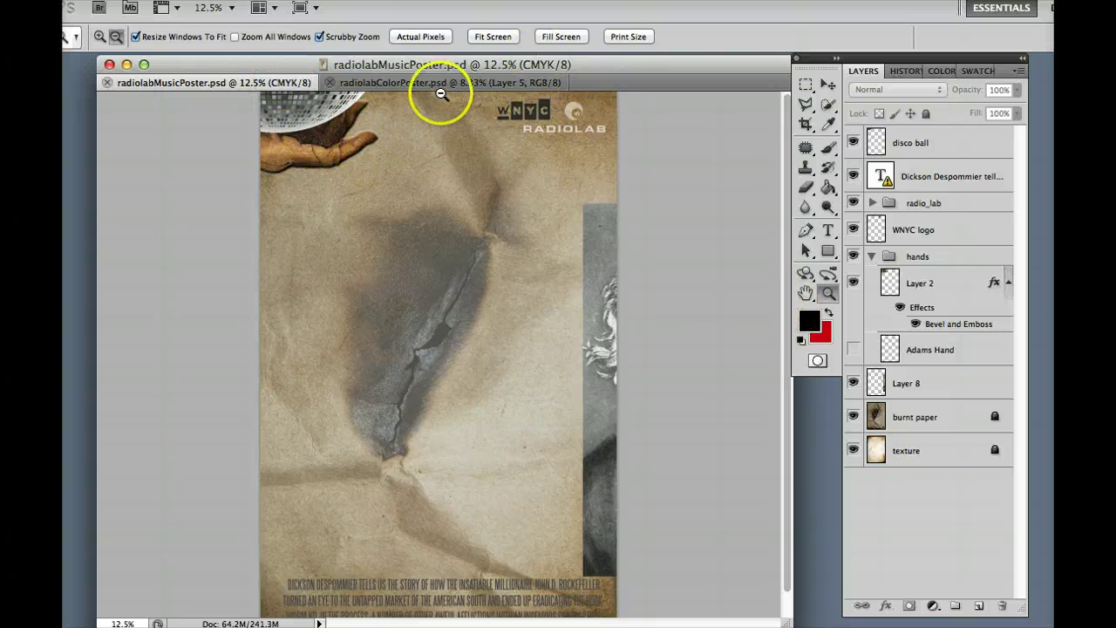
click(431, 83)
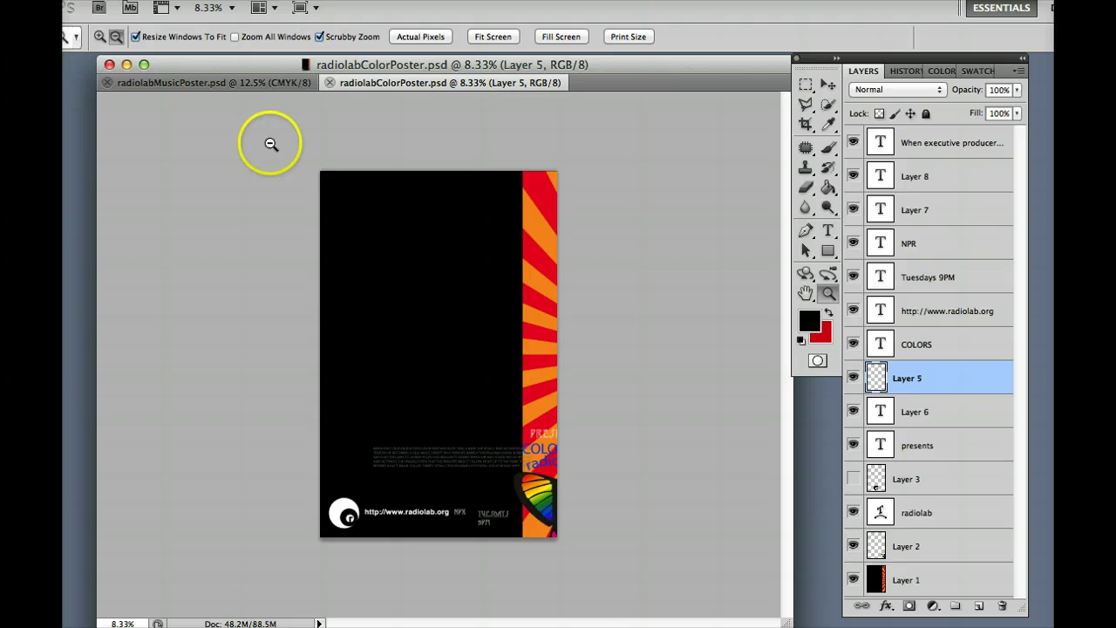
click(260, 82)
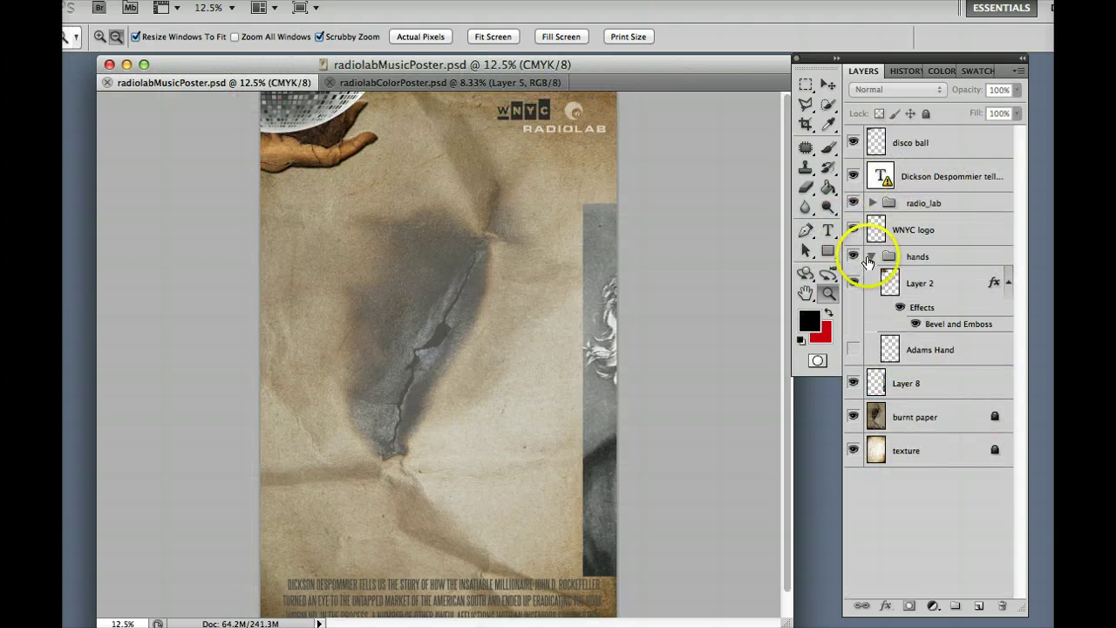
click(451, 83)
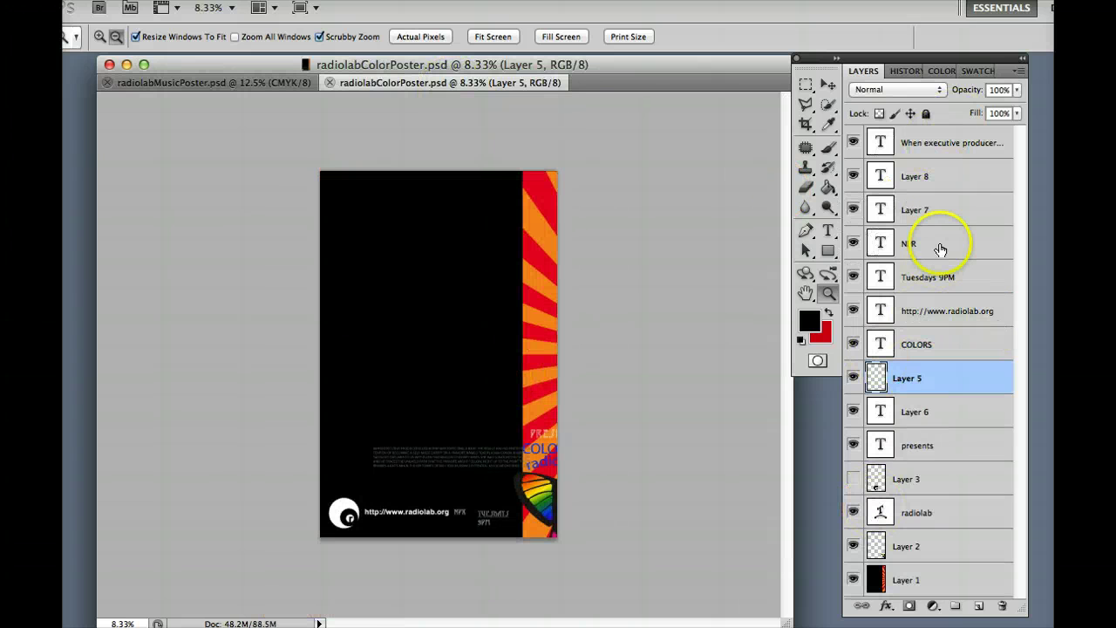
Step: Drag the sunburst Layer 1 up across the poster's top and centre the rainbow butterfly
click(829, 85)
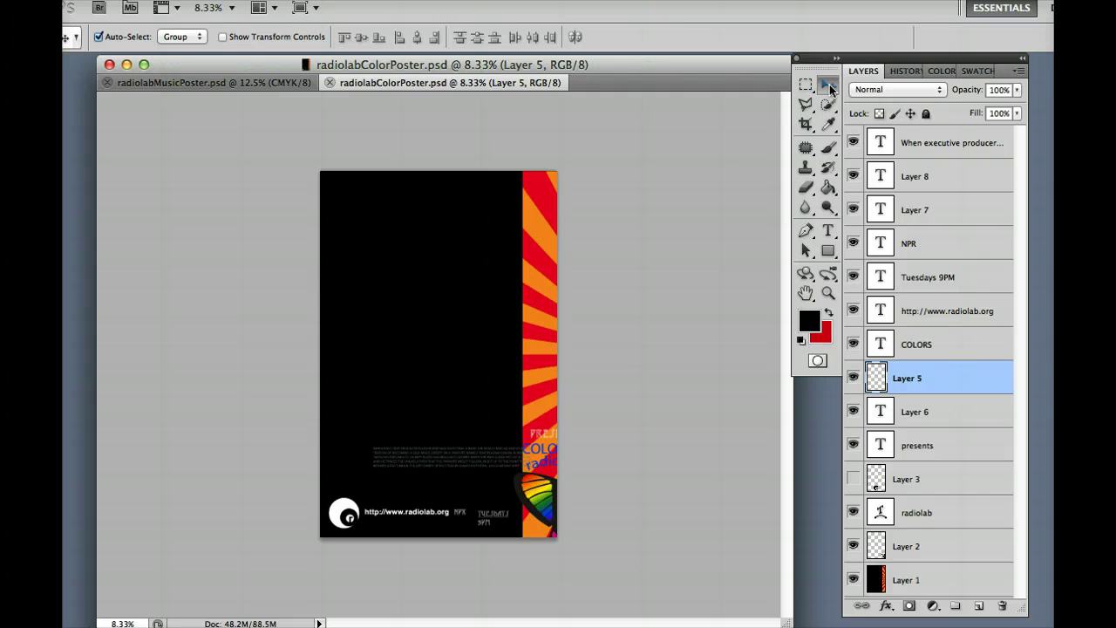
click(243, 82)
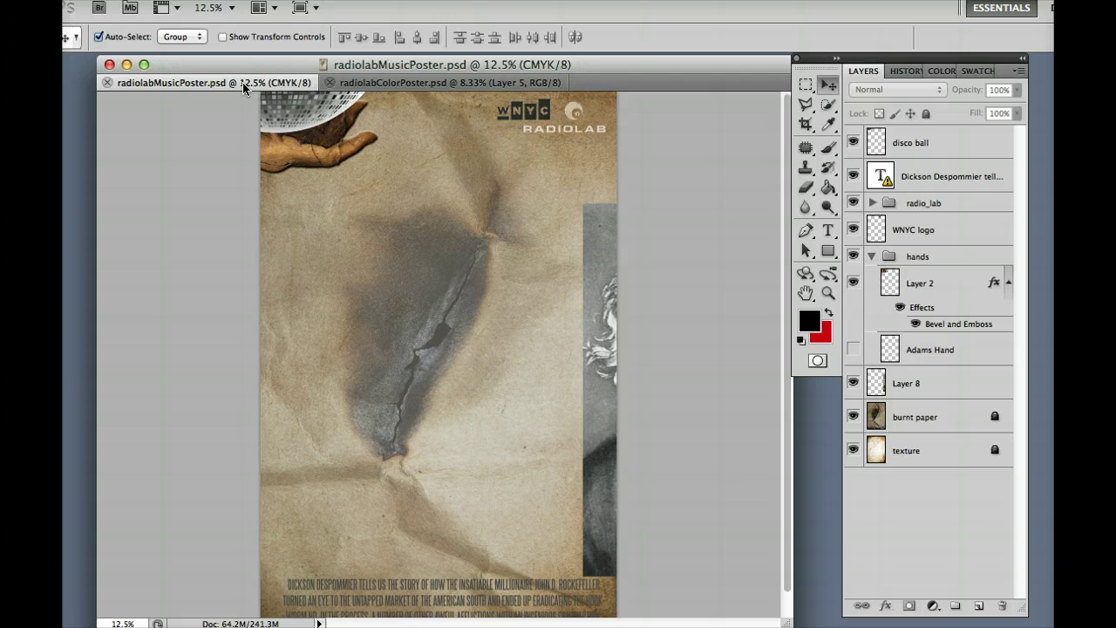
click(405, 82)
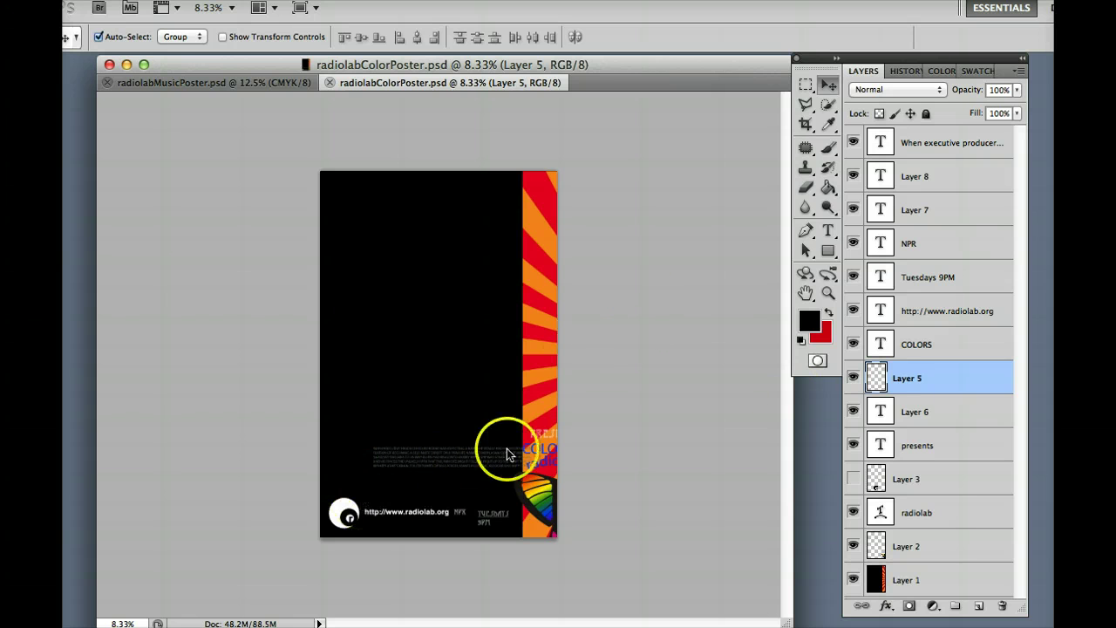
click(533, 378)
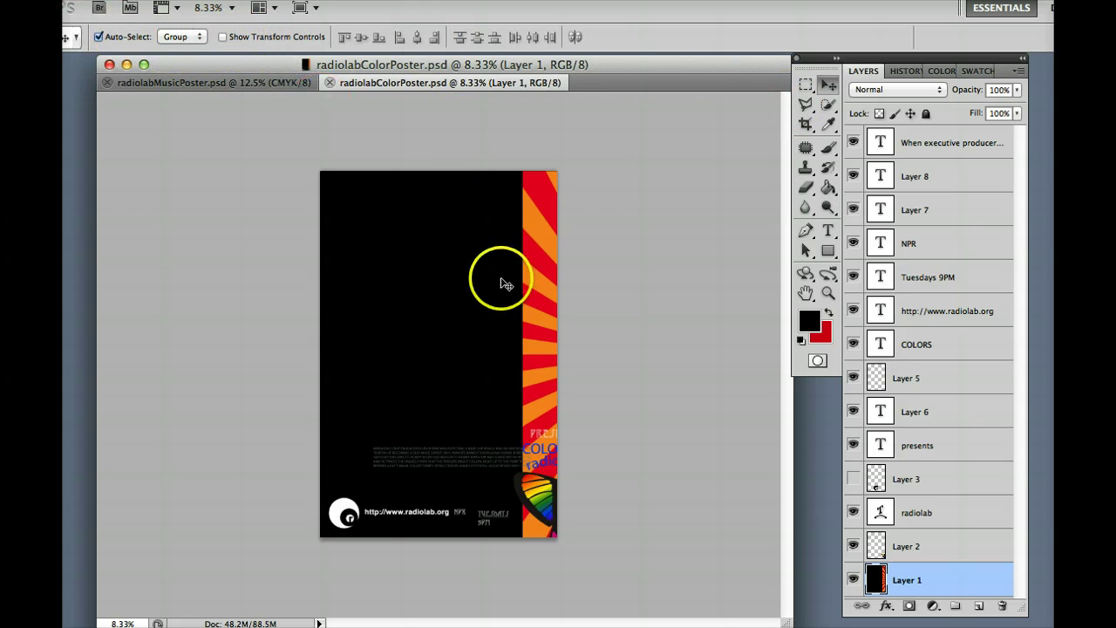
drag(521, 294, 331, 284)
drag(428, 370, 428, 240)
click(533, 499)
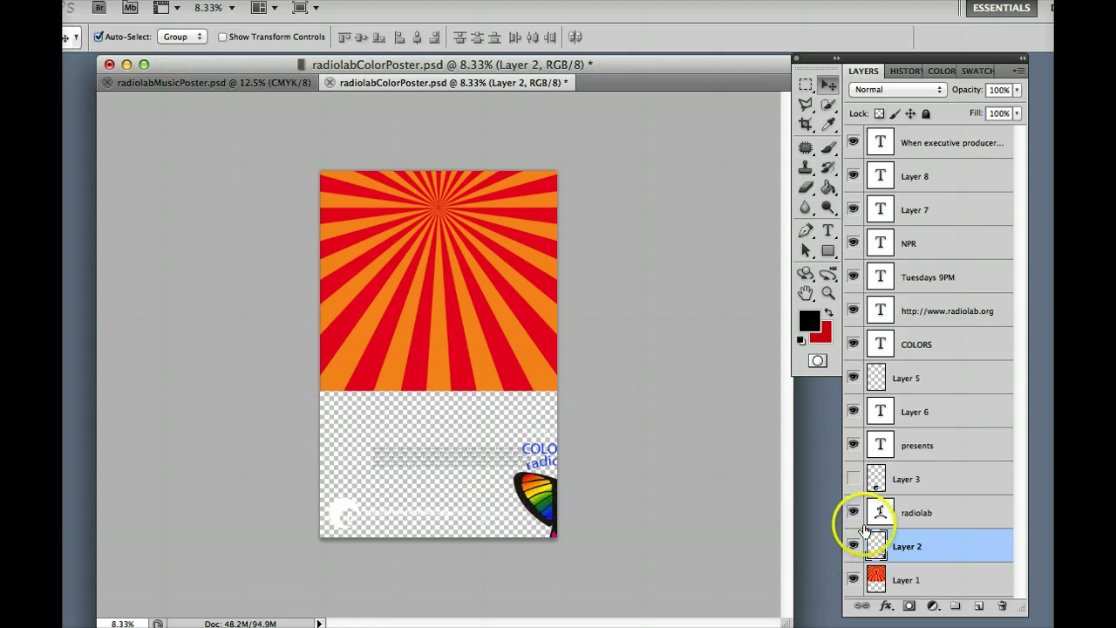
drag(528, 497, 402, 359)
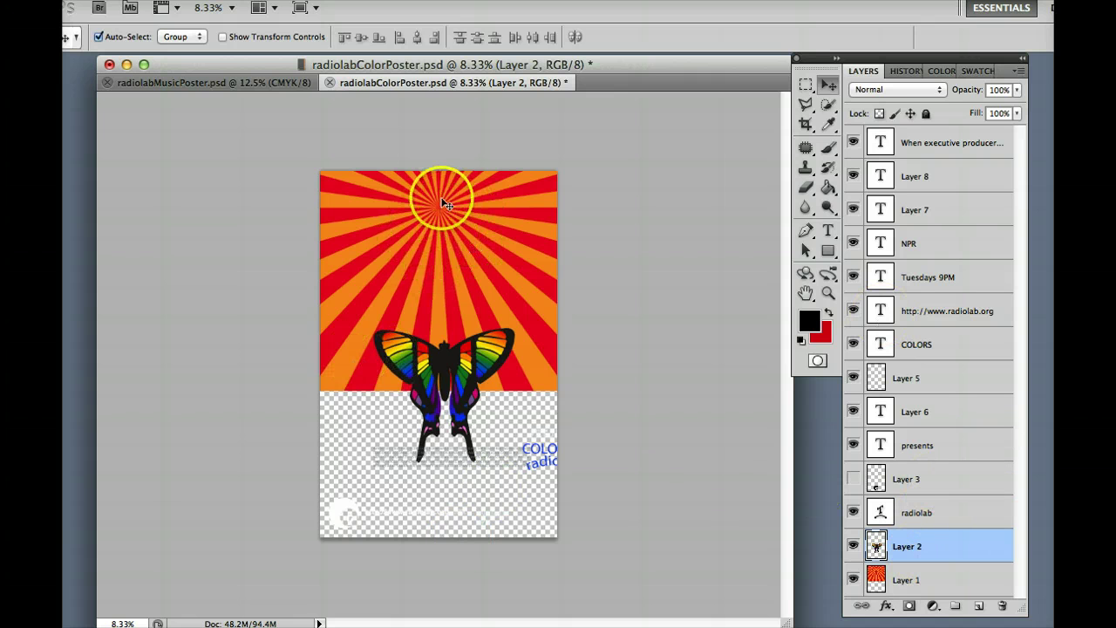
Step: Add Layer 9 at the bottom of the layer stack and fill it with black
click(978, 609)
drag(962, 542, 959, 597)
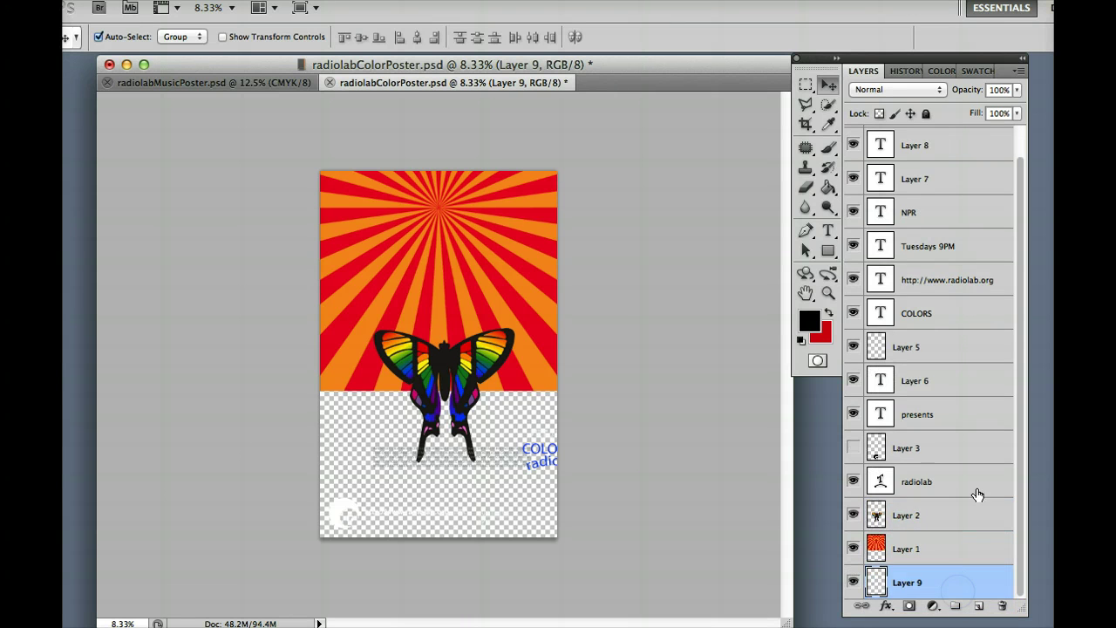
click(826, 186)
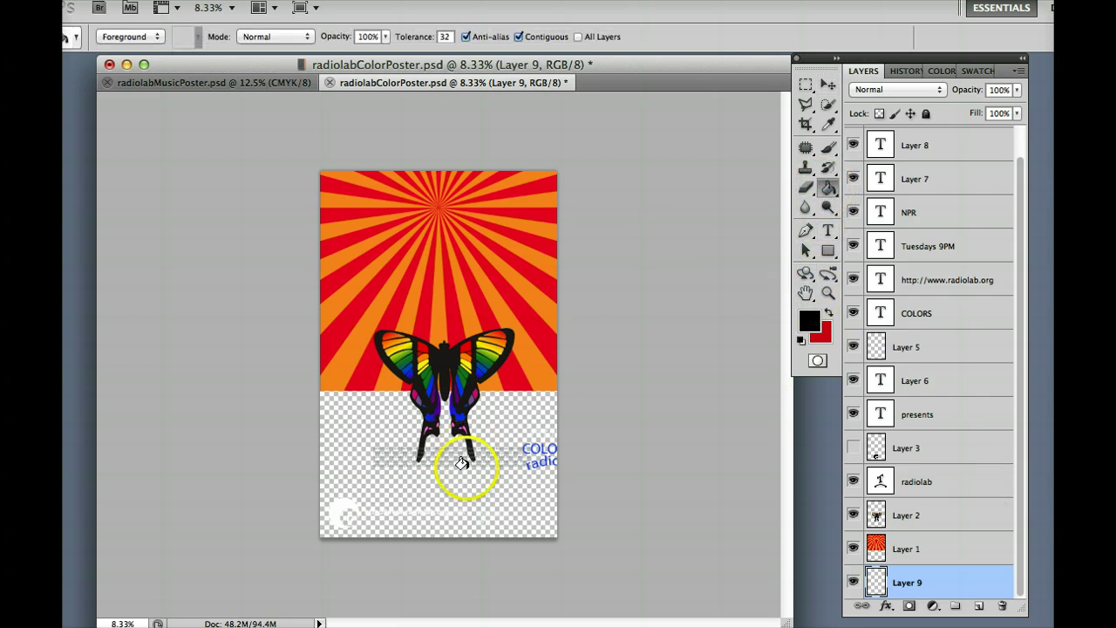
click(359, 420)
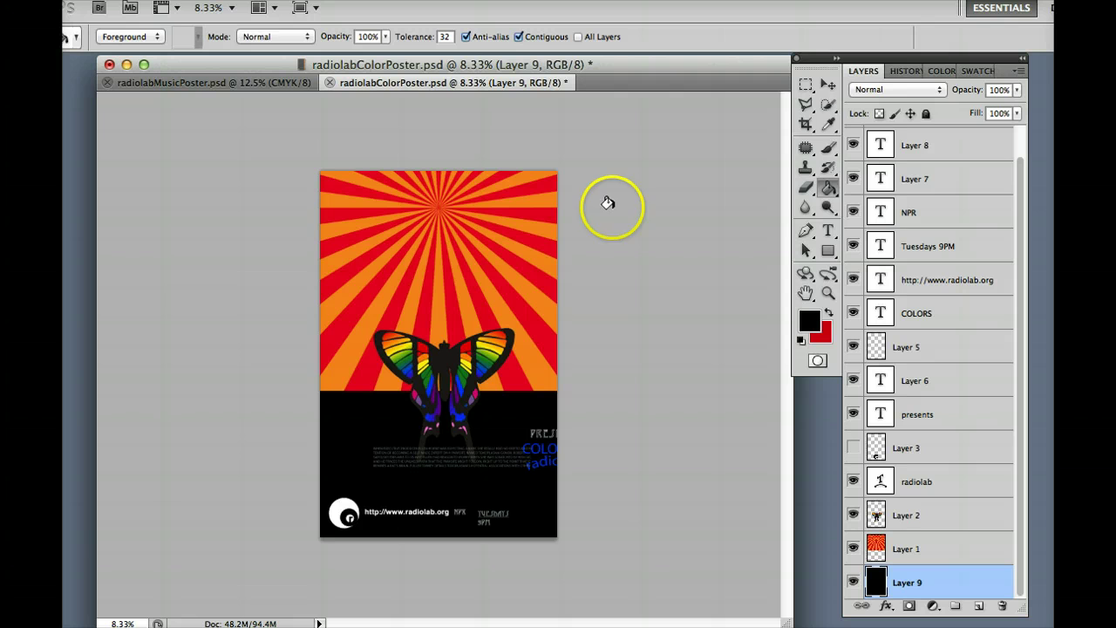
click(826, 86)
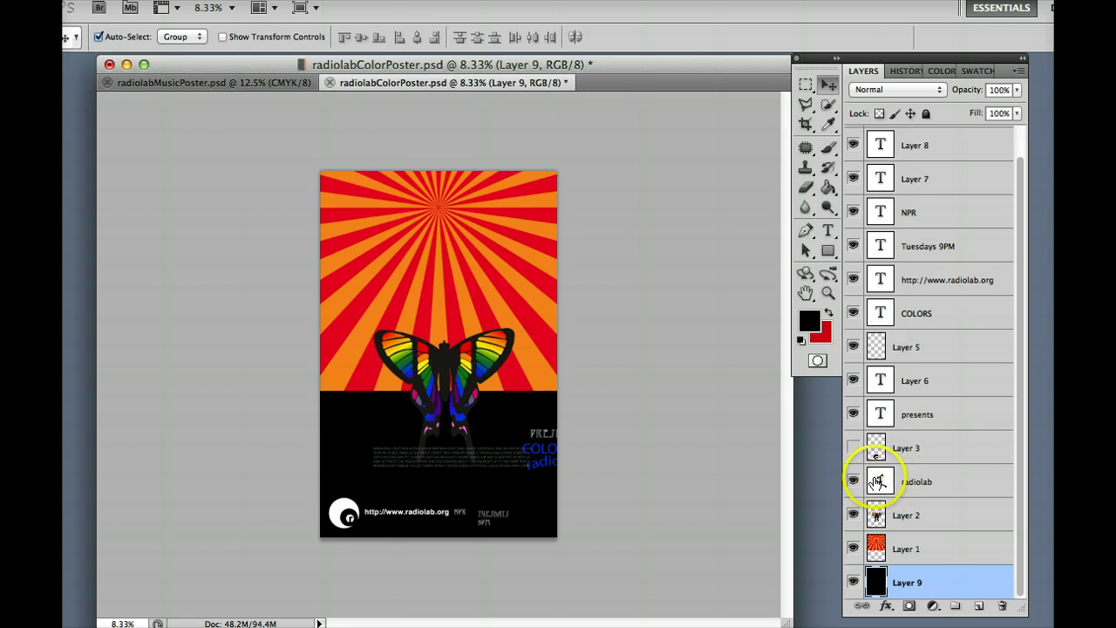
Step: Move the blue radiolab text just above the butterfly
click(934, 480)
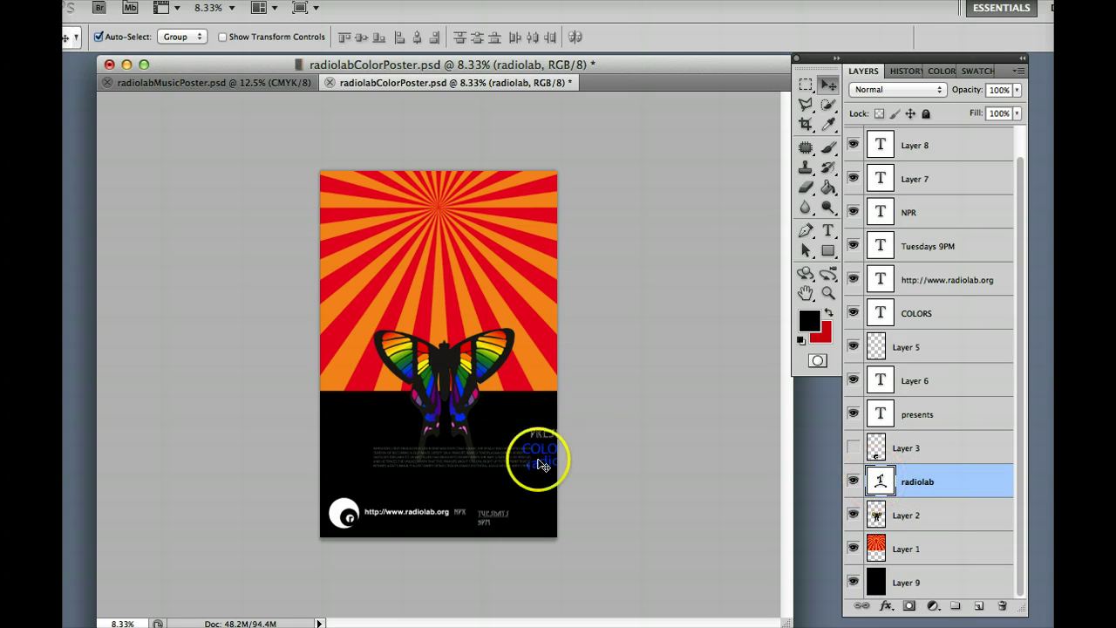
drag(532, 459, 439, 426)
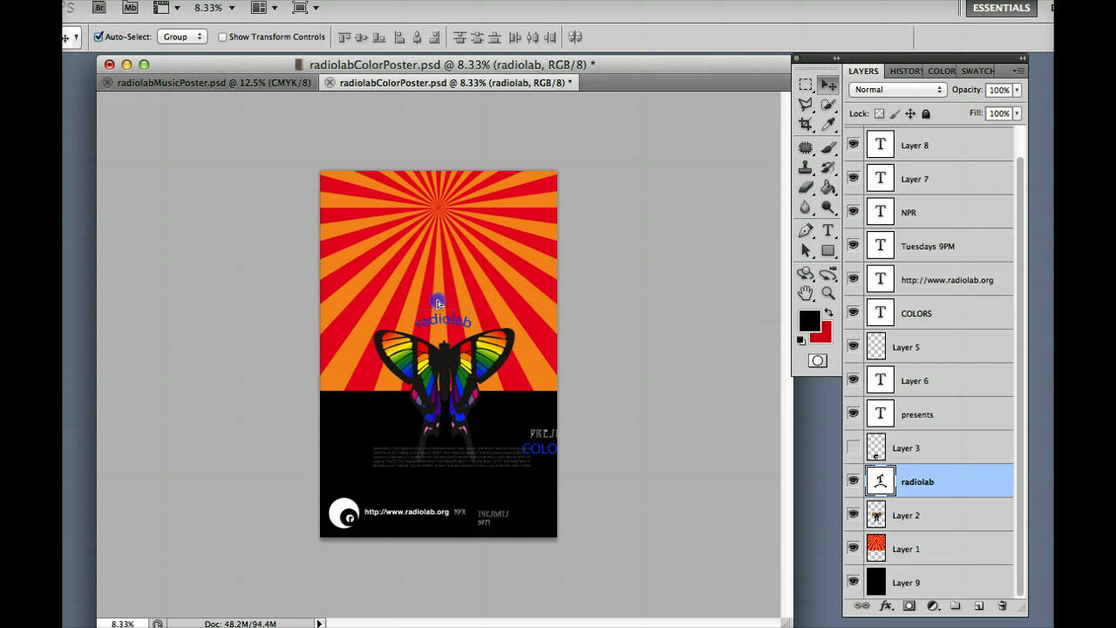
mouse_move(542, 461)
mouse_down()
mouse_move(475, 394)
mouse_move(532, 483)
mouse_move(543, 468)
mouse_move(532, 479)
mouse_up()
click(540, 482)
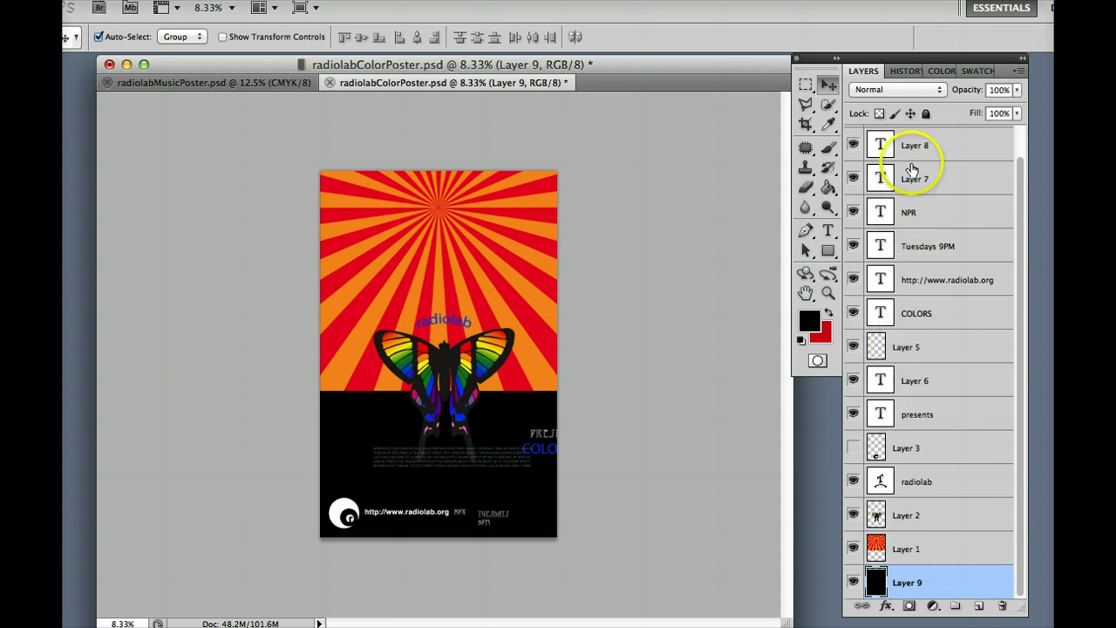
Step: Lock all on the black Layer 9 and the sunburst Layer 1
click(925, 114)
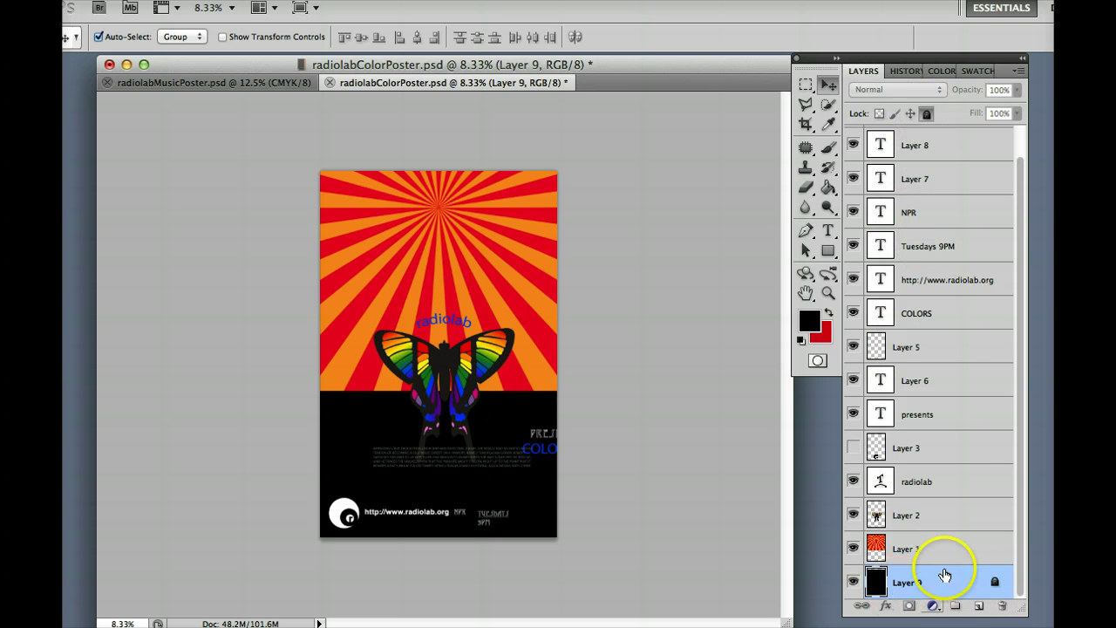
click(521, 486)
click(506, 279)
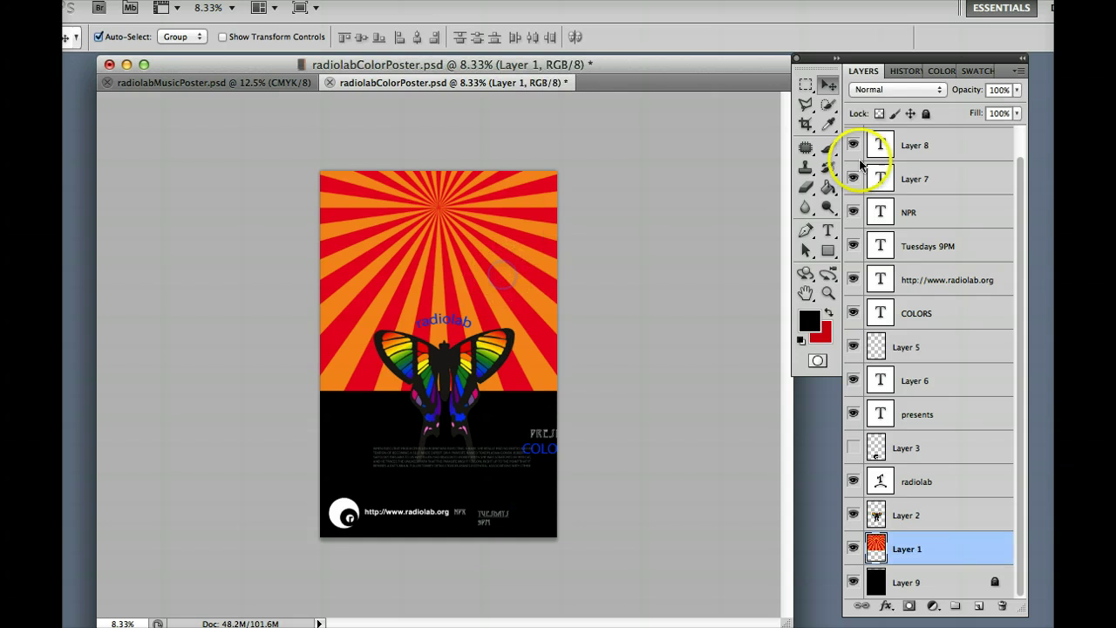
click(926, 114)
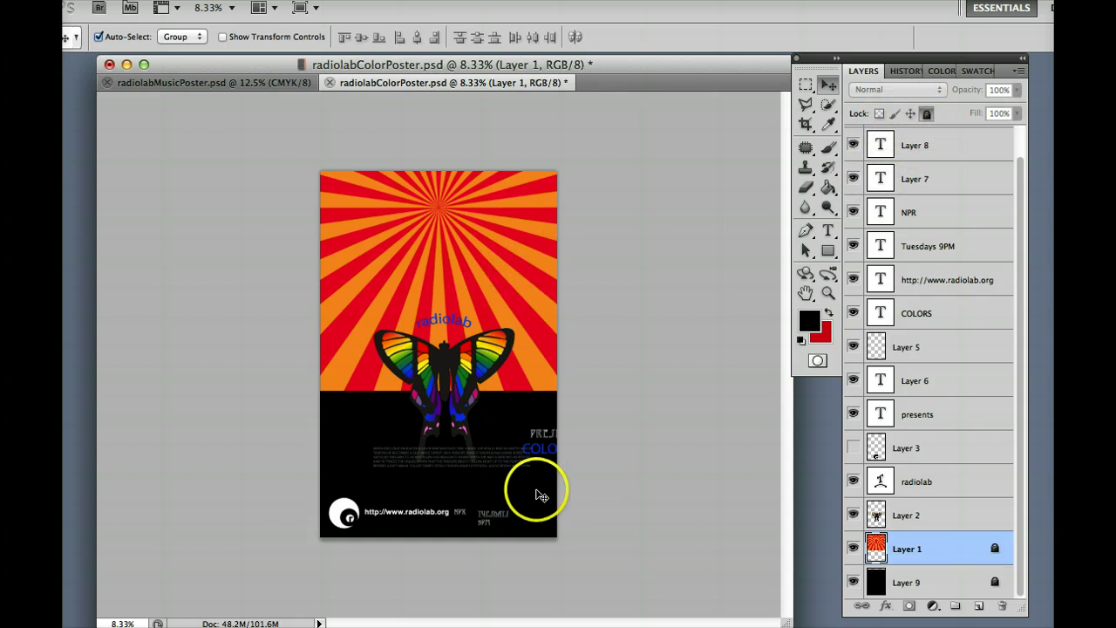
drag(549, 455, 478, 430)
Step: Place the COLORS title above radiolab and the presents text above COLORS
click(547, 455)
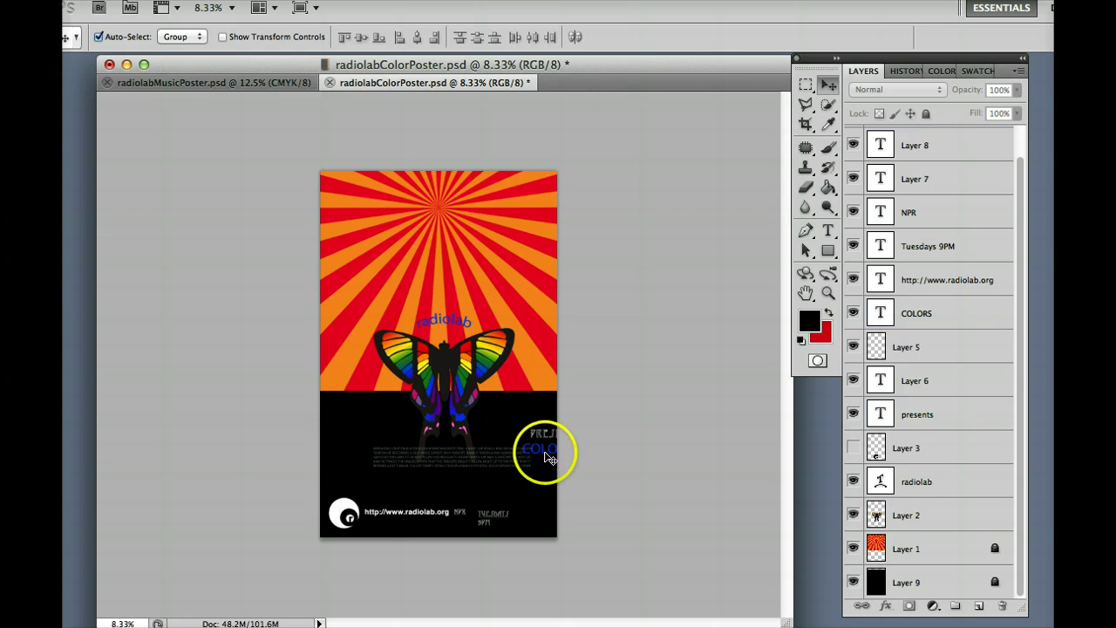
drag(547, 455, 523, 449)
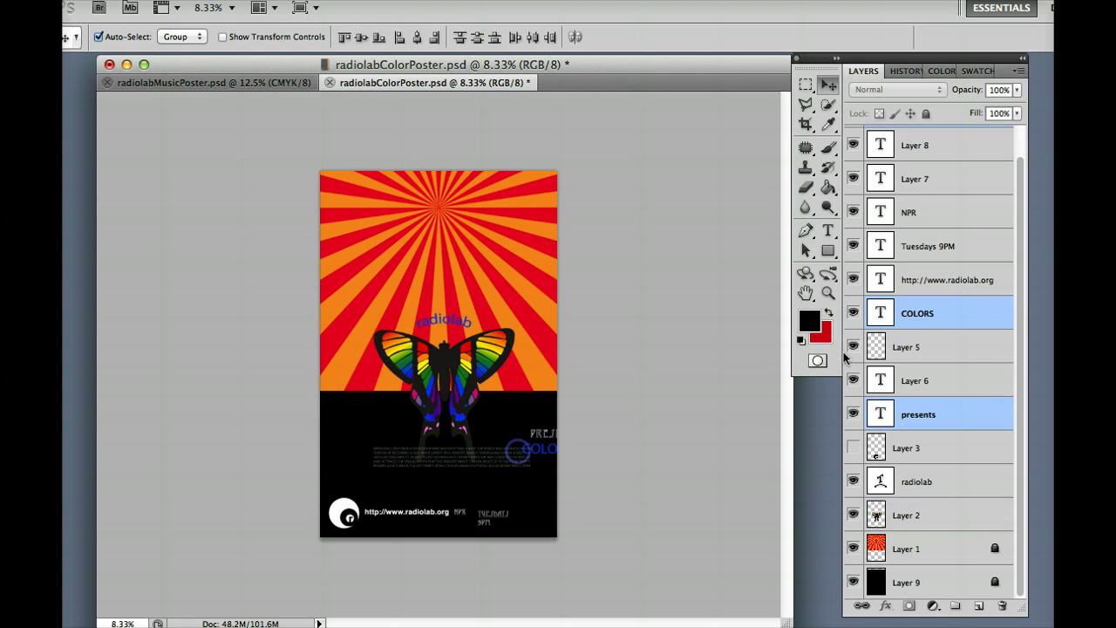
click(964, 372)
click(942, 316)
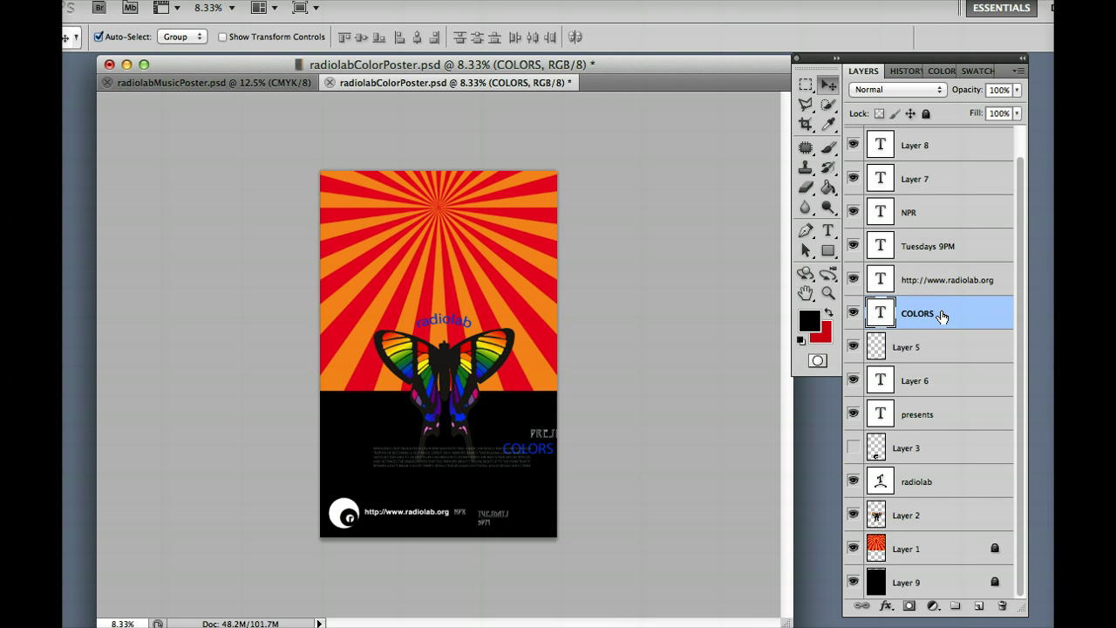
drag(548, 450, 463, 289)
click(535, 431)
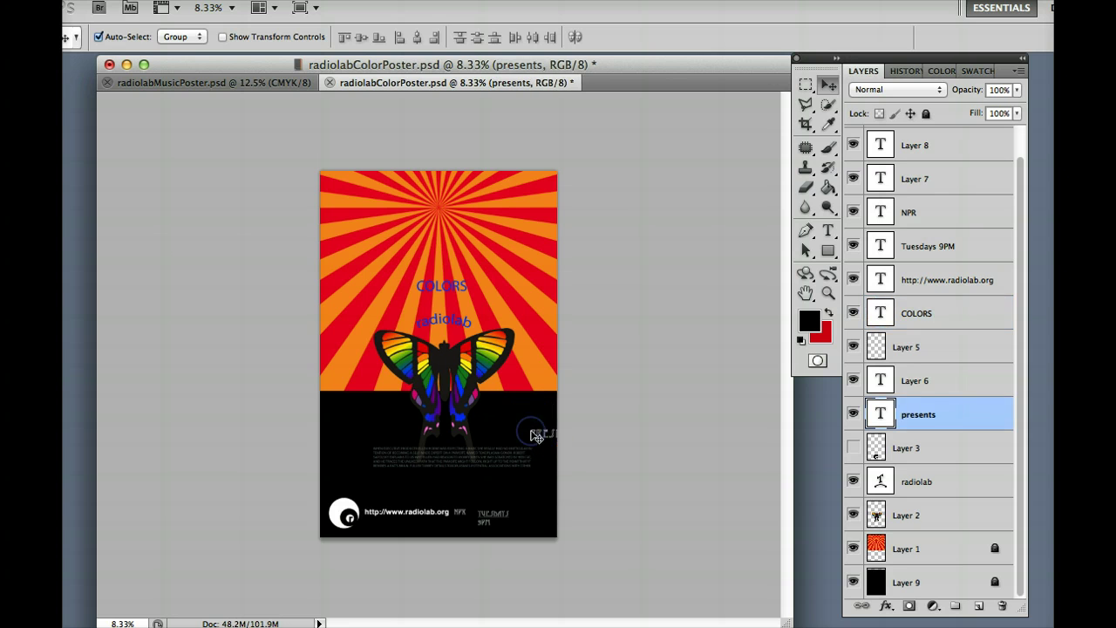
mouse_move(534, 437)
mouse_down()
mouse_move(401, 275)
mouse_move(424, 265)
mouse_up()
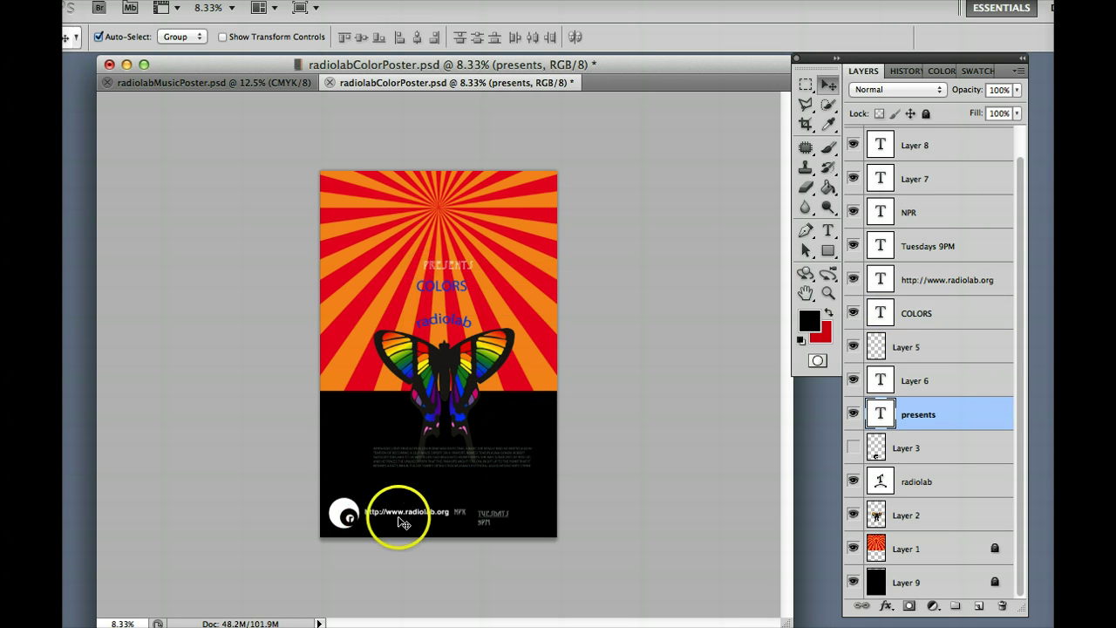
Step: Move the paragraph text down toward the URL line and nudge the butterfly below radiolab
click(488, 519)
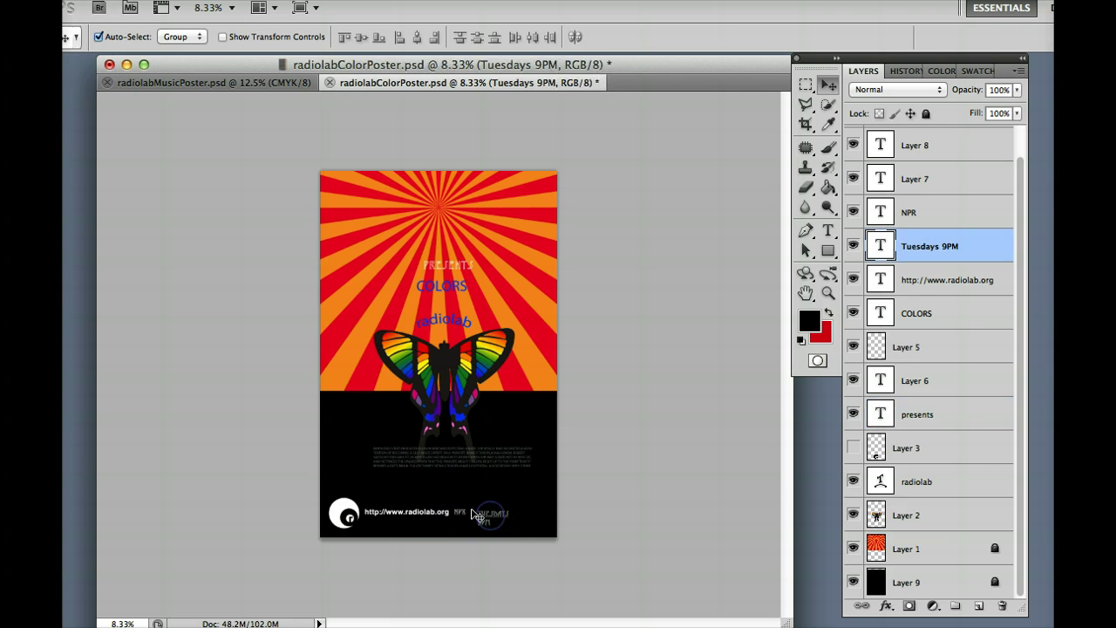
click(443, 463)
drag(444, 462, 435, 496)
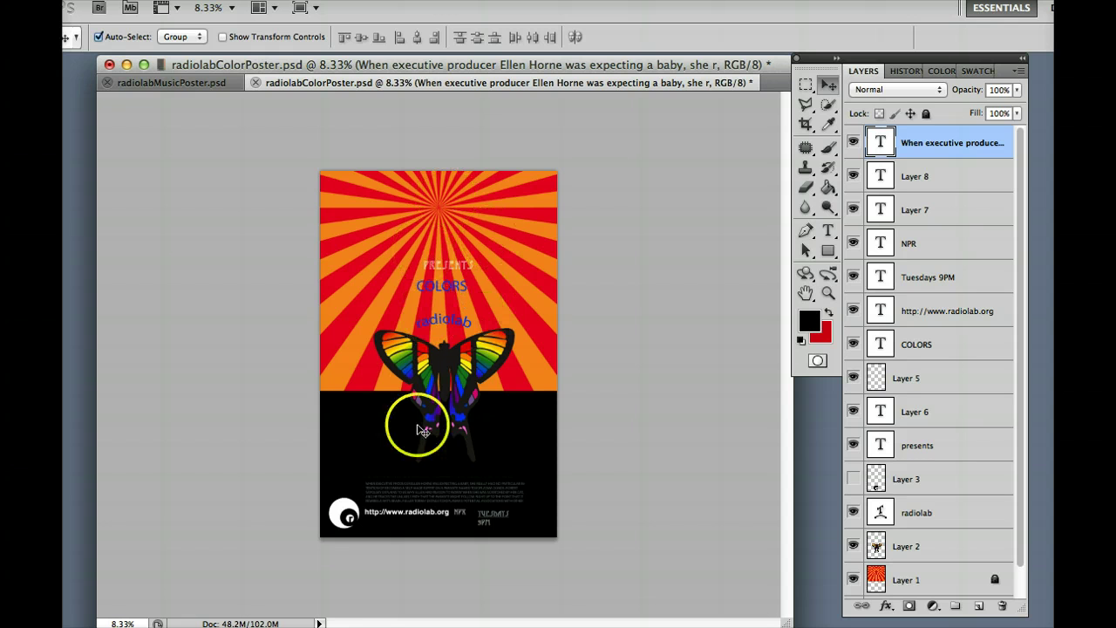
click(447, 382)
mouse_move(446, 381)
mouse_down()
mouse_move(475, 405)
mouse_move(462, 401)
mouse_move(455, 225)
mouse_move(438, 231)
mouse_move(433, 379)
mouse_up()
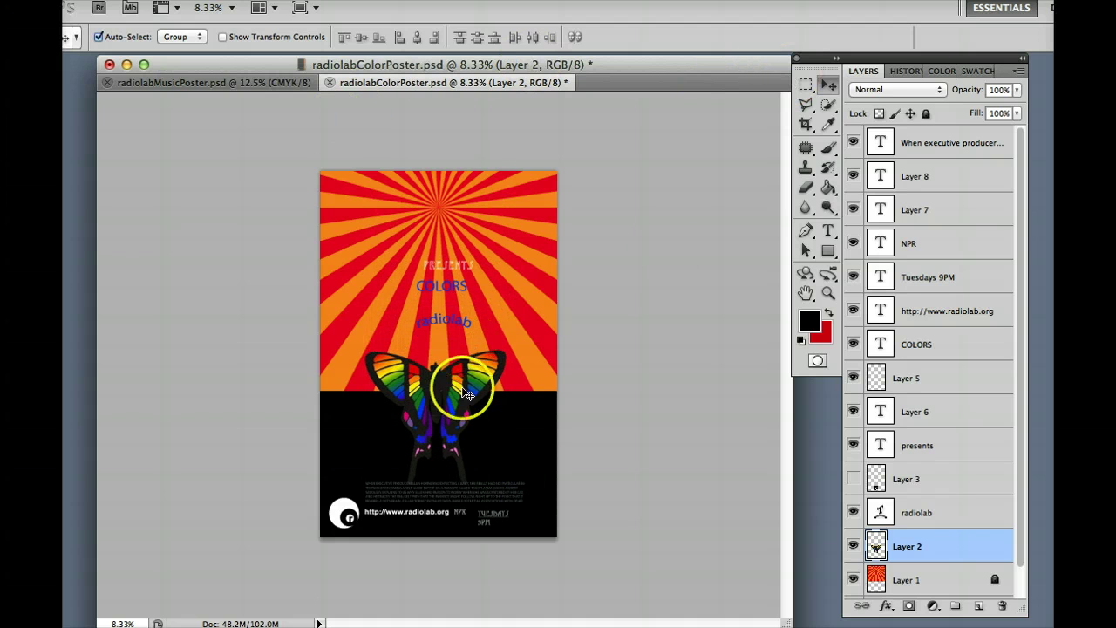
Step: Try rotating the butterfly with transform controls, then cancel back to upright
click(222, 37)
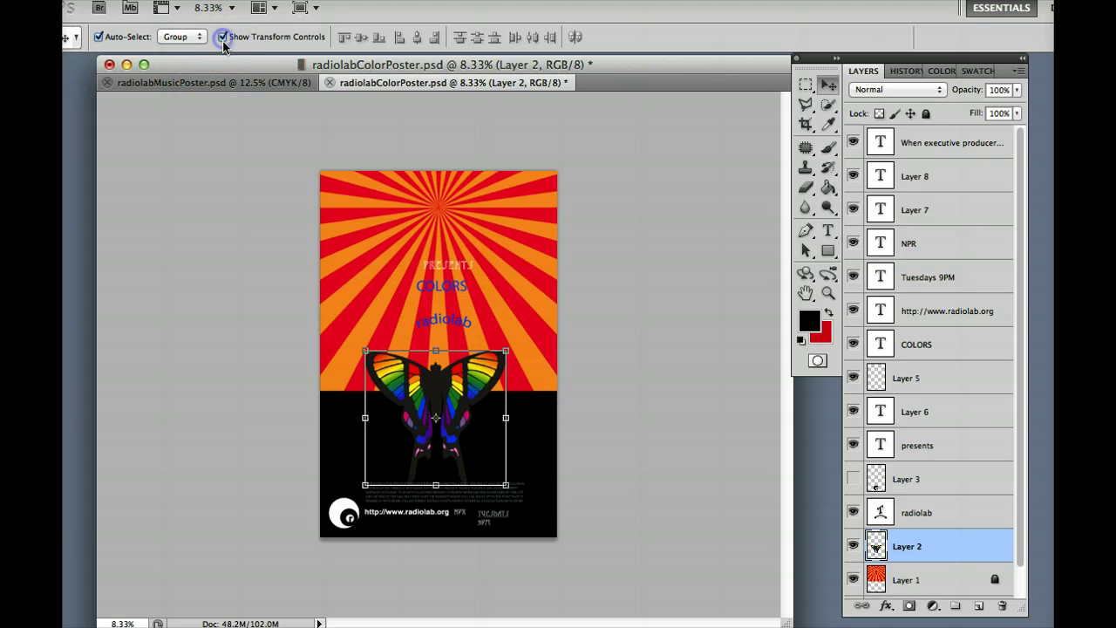
drag(520, 490, 538, 468)
drag(457, 399, 482, 426)
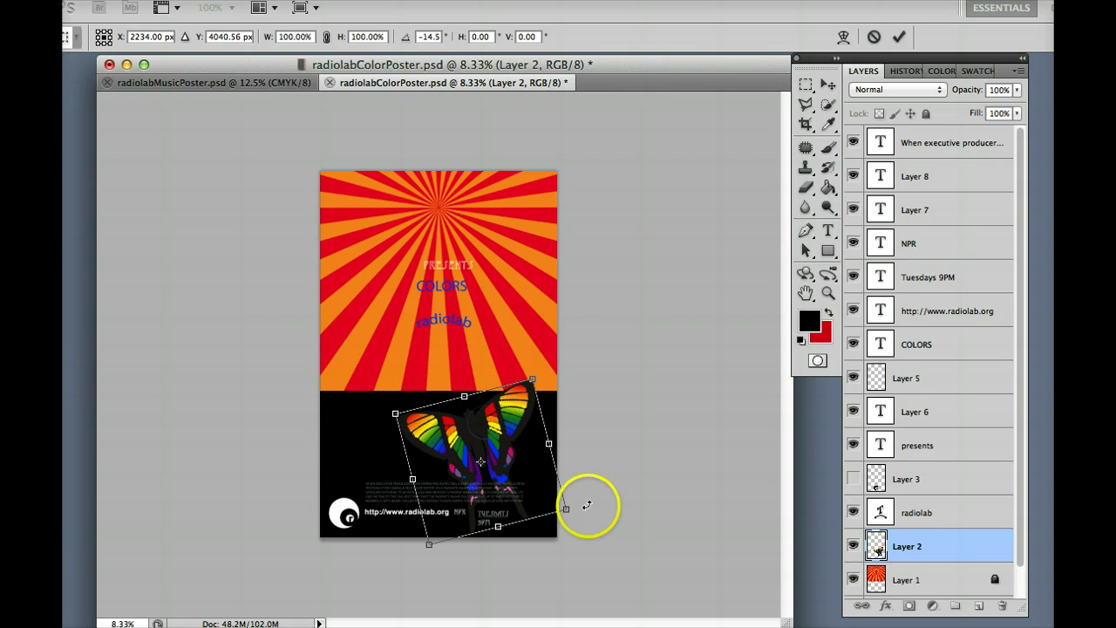
drag(577, 510, 594, 493)
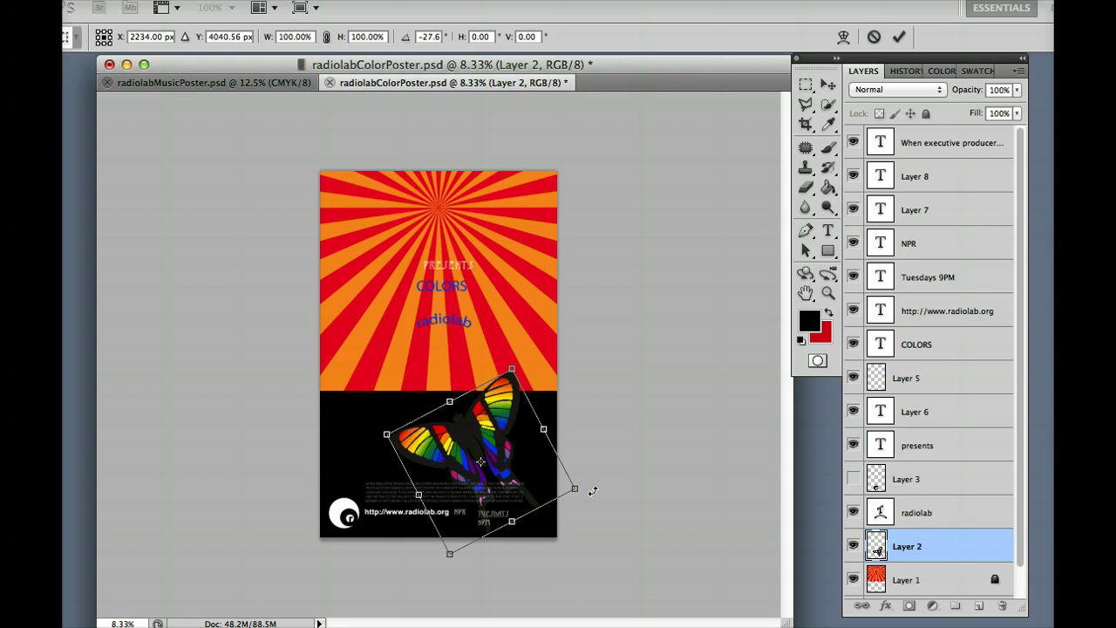
click(875, 37)
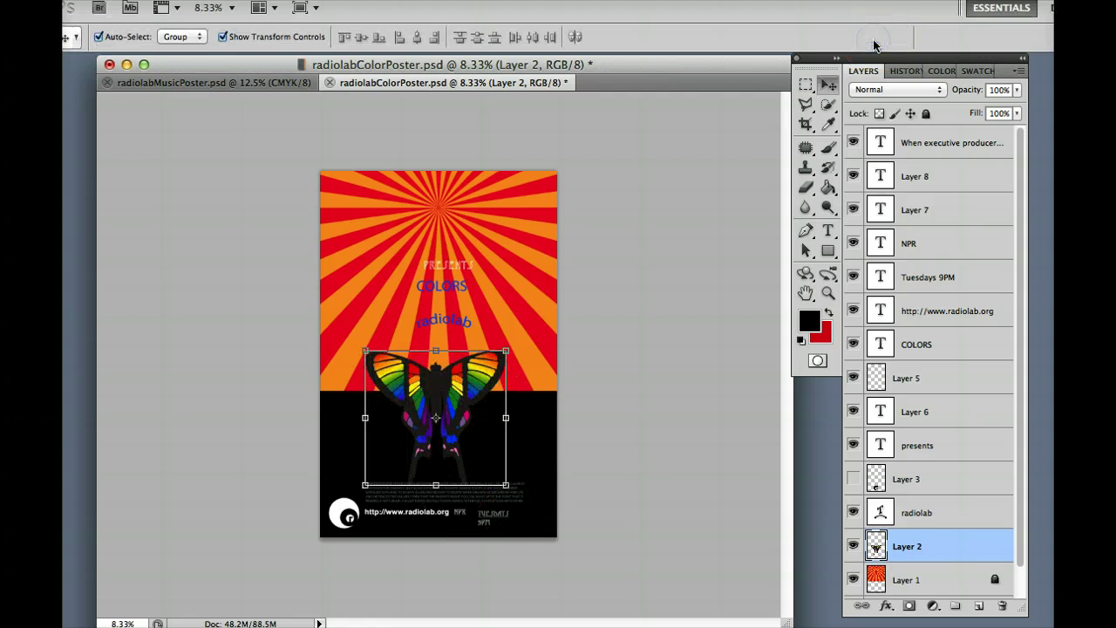
Step: Rotate the butterfly about -31.8° and move it up onto the sunburst near radiolab
click(518, 494)
drag(517, 494, 551, 440)
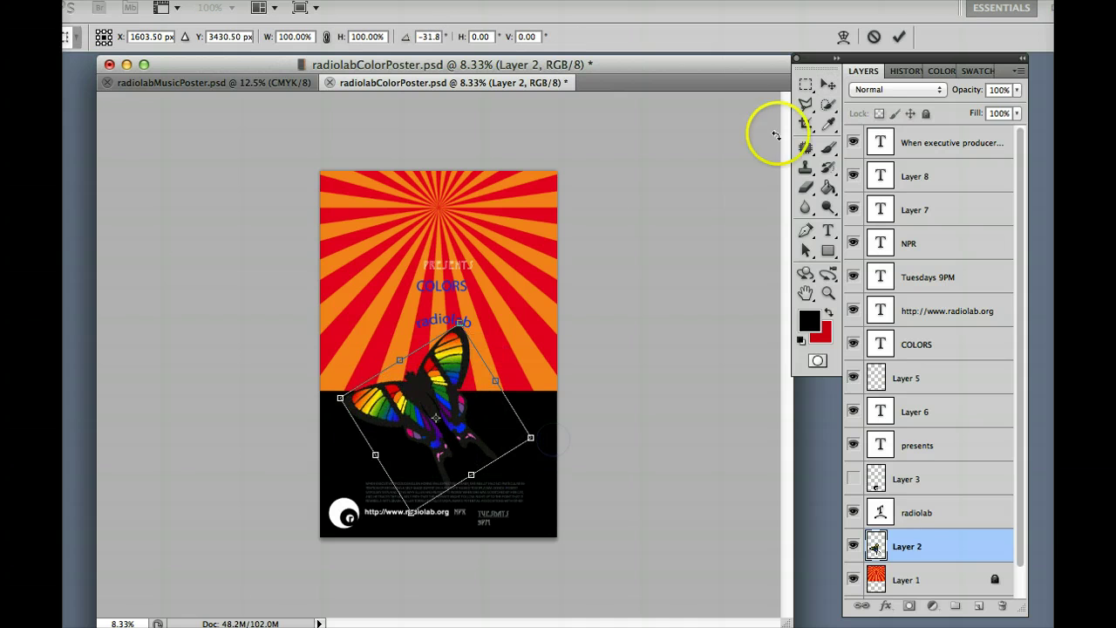
click(898, 38)
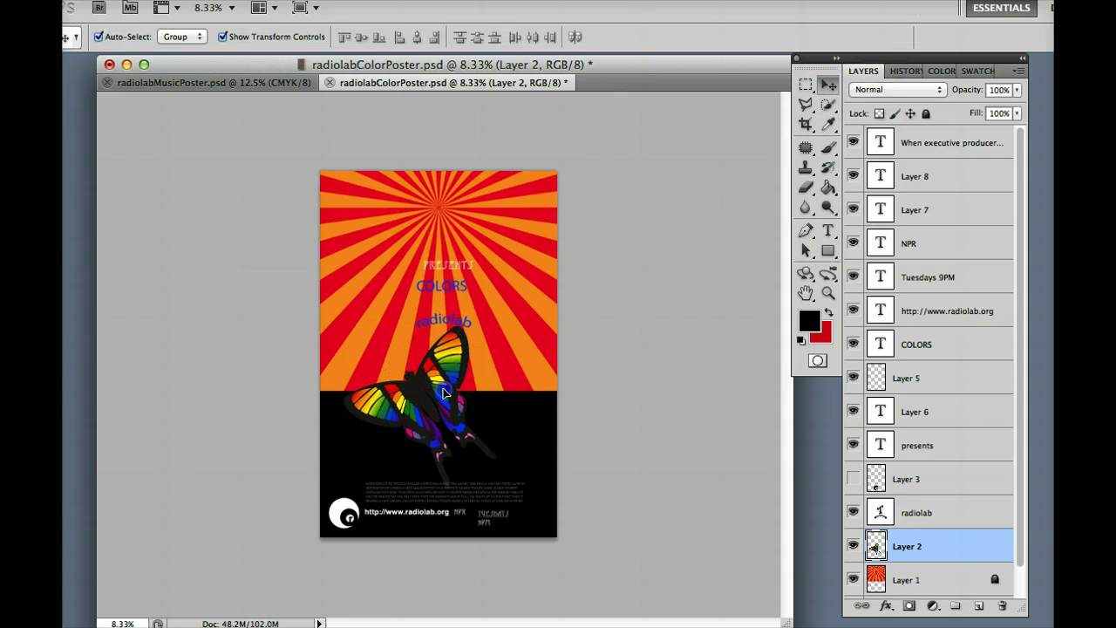
drag(445, 393, 471, 315)
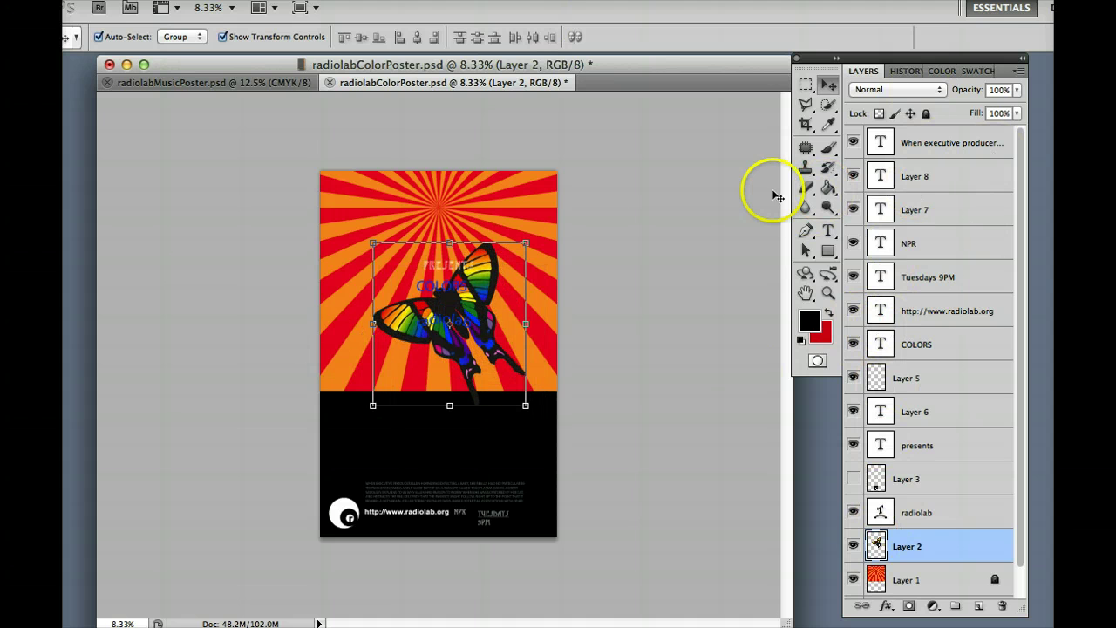
Step: Zoom to 25% and move the body paragraph text up slightly
click(937, 142)
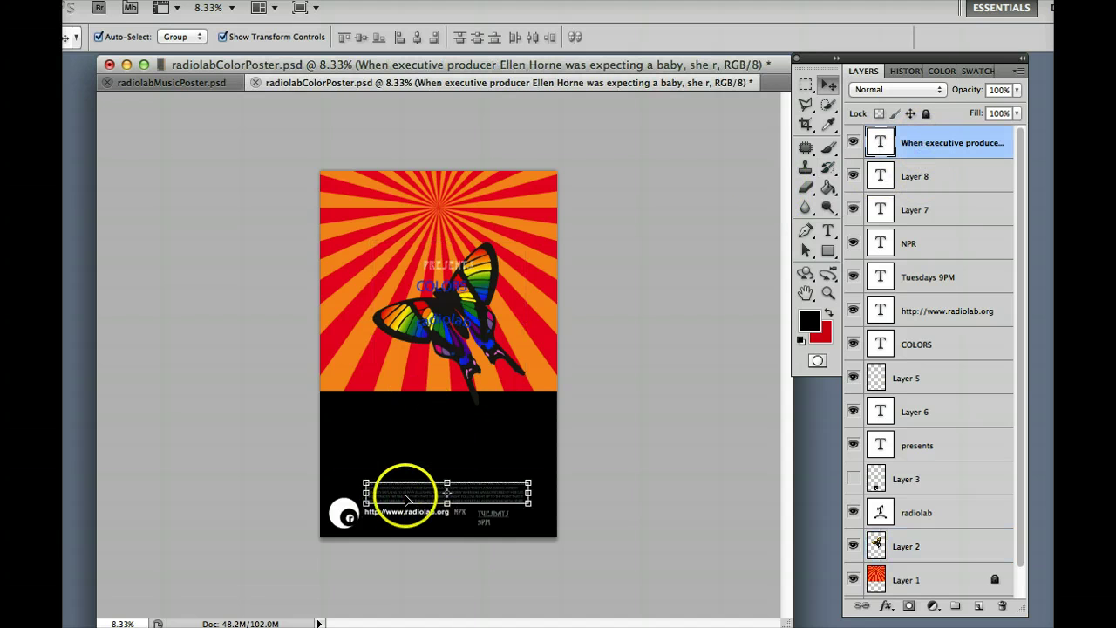
key(super+equal)
key(super+equal)
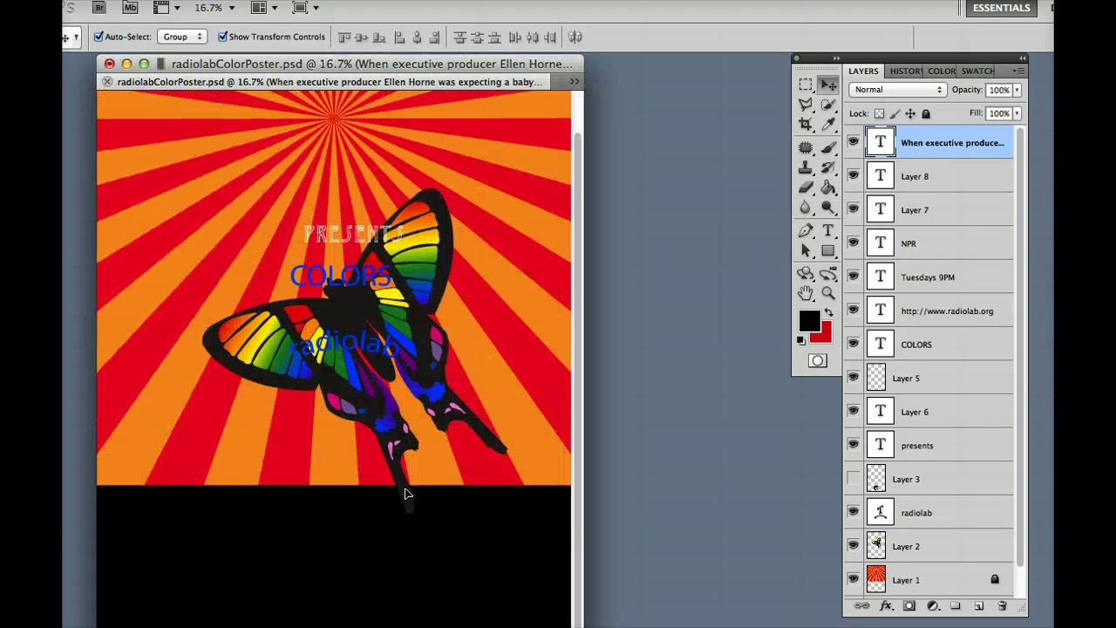
key(super+equal)
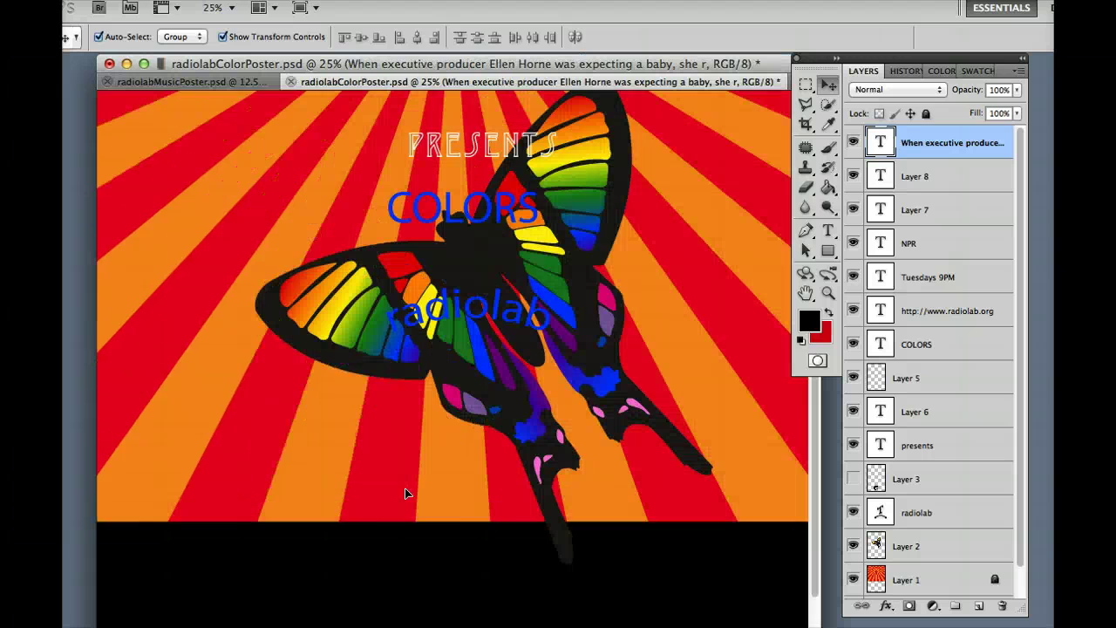
scroll(488, 335, down, 3)
scroll(493, 342, down, 1)
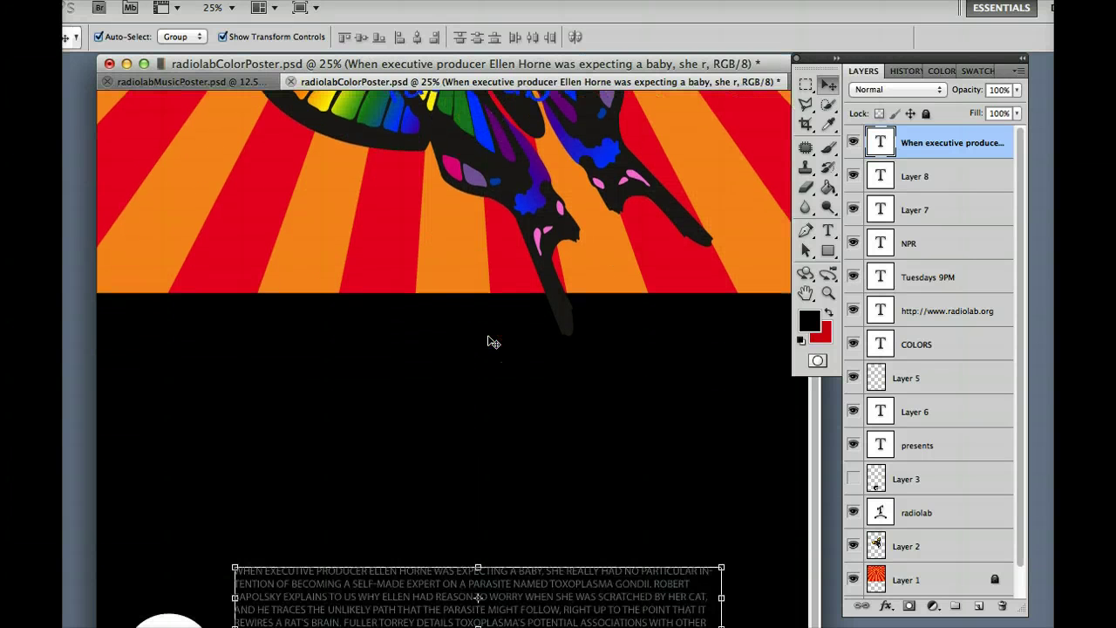
click(415, 543)
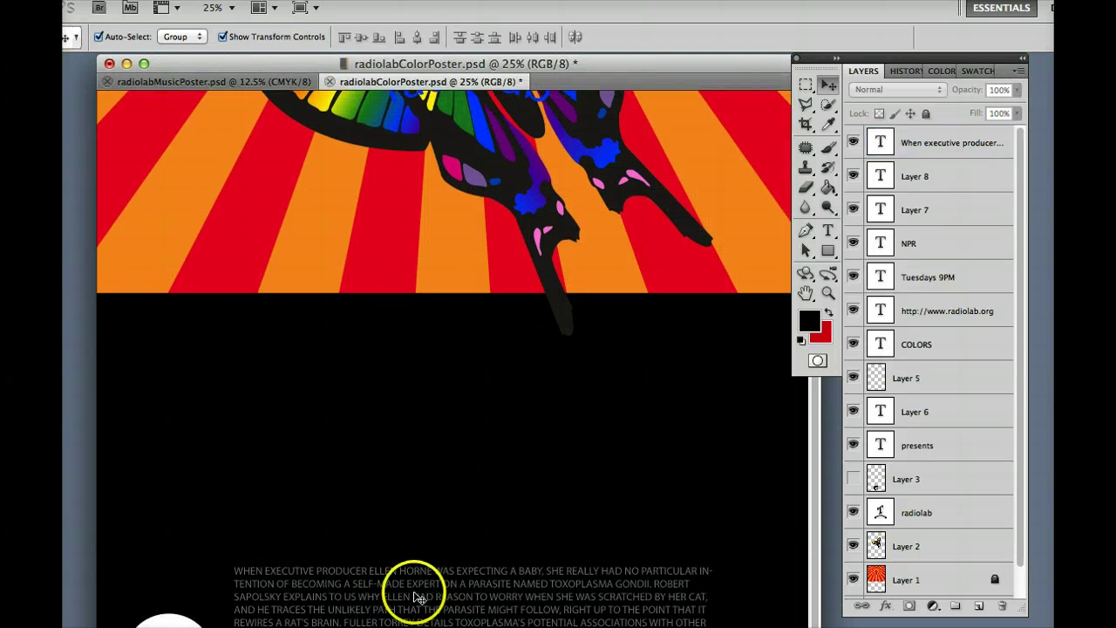
drag(418, 597, 418, 545)
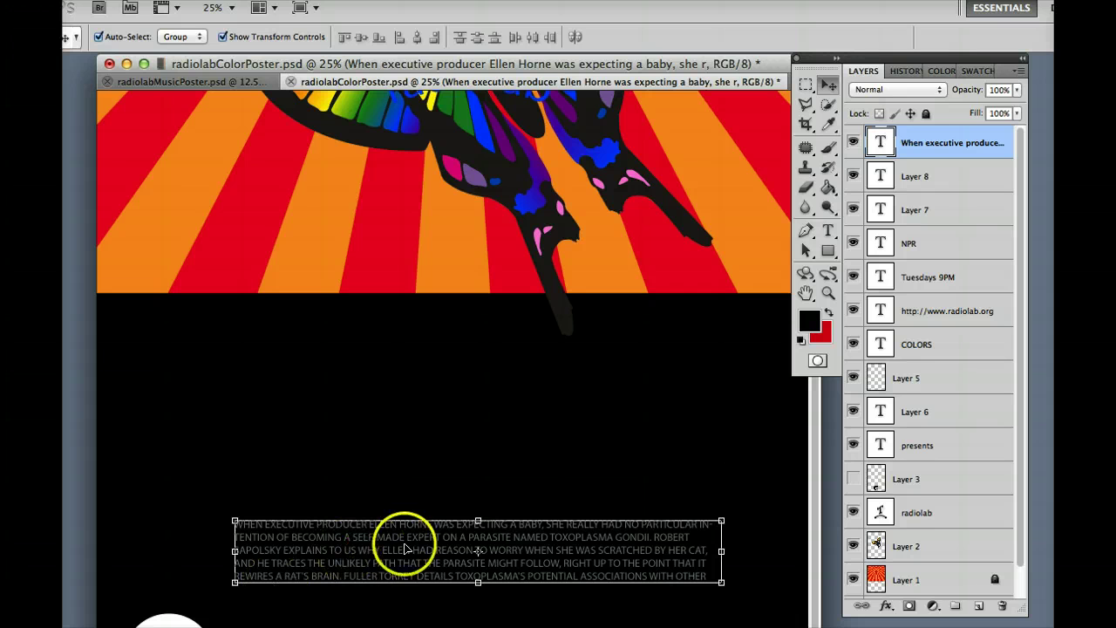
Step: Delete the stray empty Layer 10 and select all of the body paragraph text
click(828, 230)
click(230, 529)
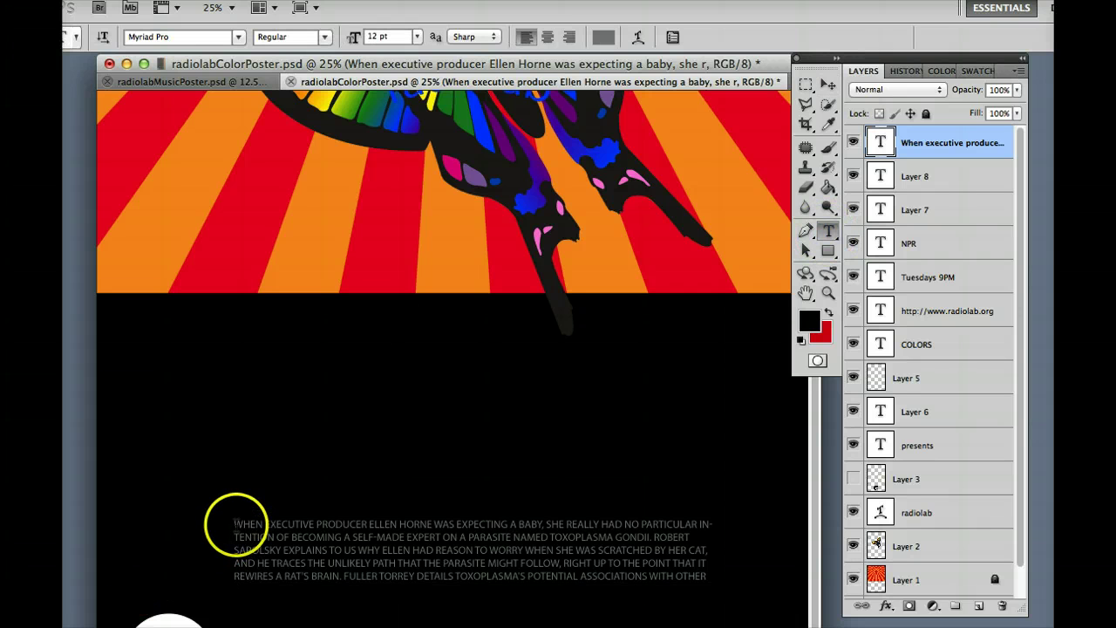
click(634, 593)
click(957, 153)
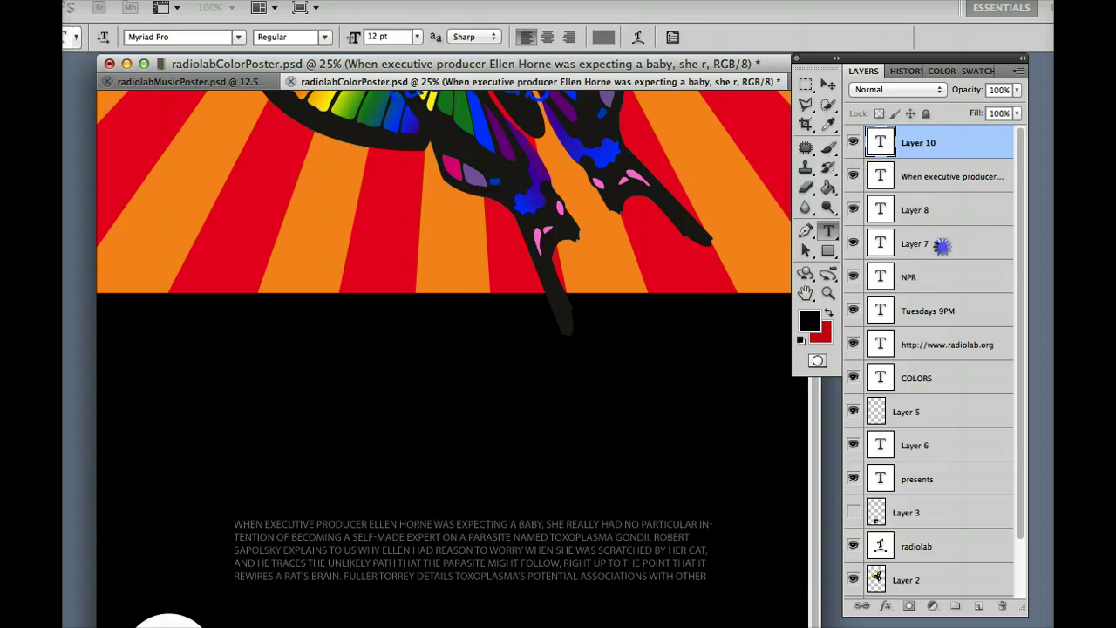
click(1002, 606)
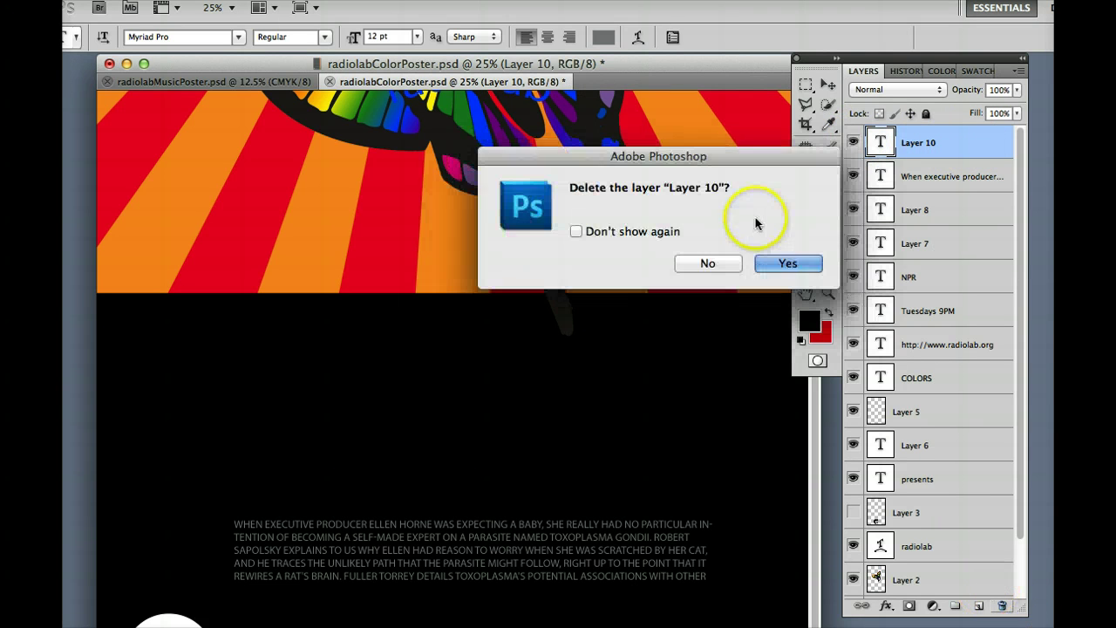
click(764, 270)
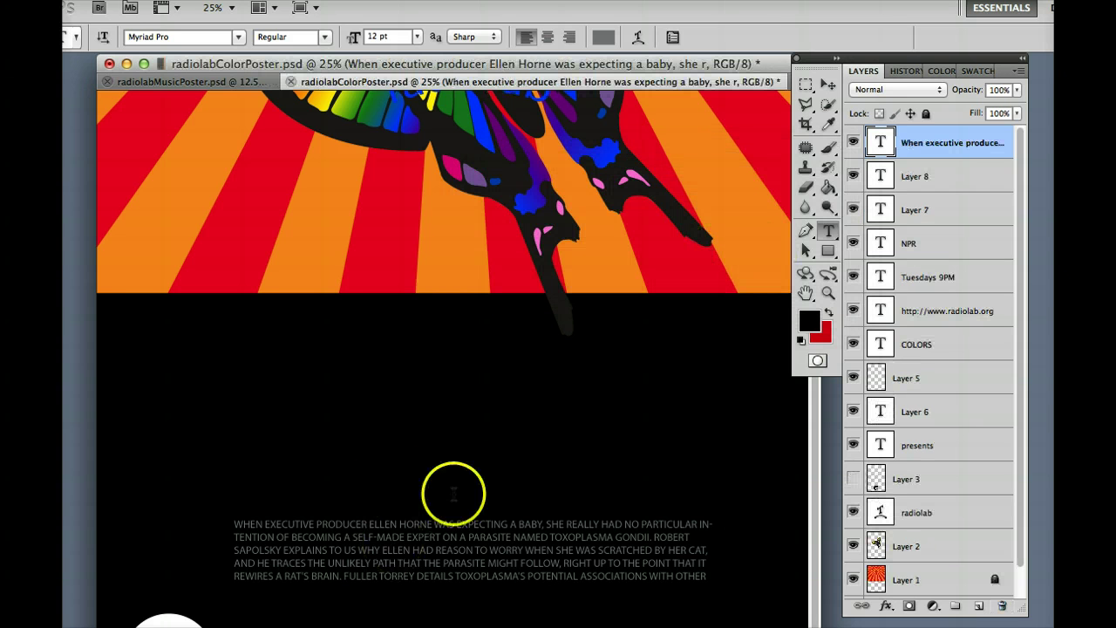
click(234, 521)
drag(233, 523, 720, 586)
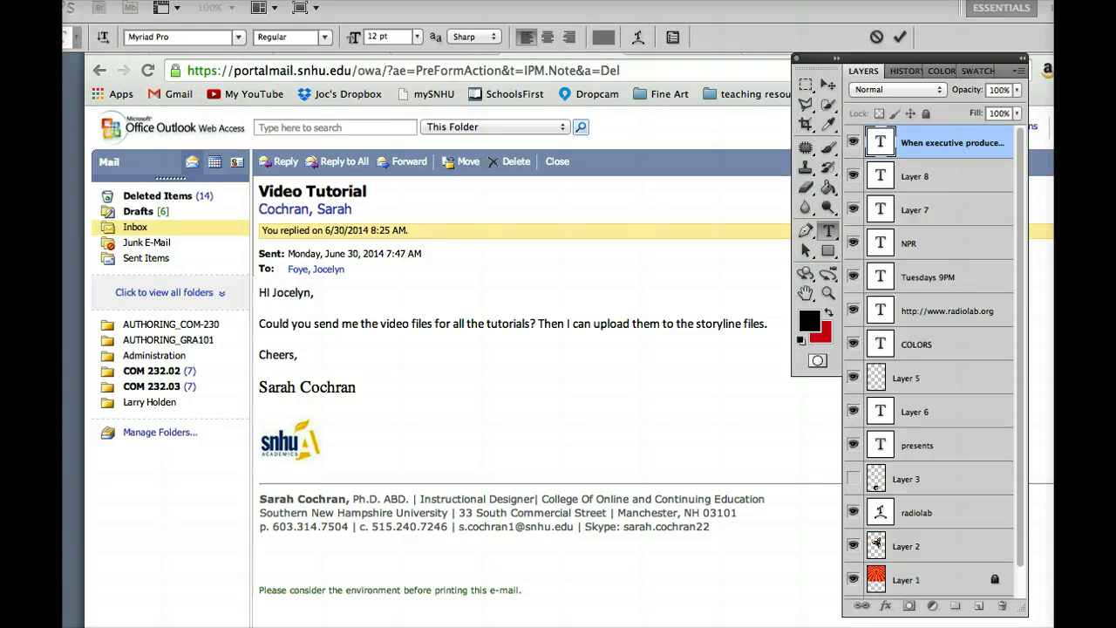
Step: Download the SteelTongs font from its fonts2u.com page in the browser
click(715, 78)
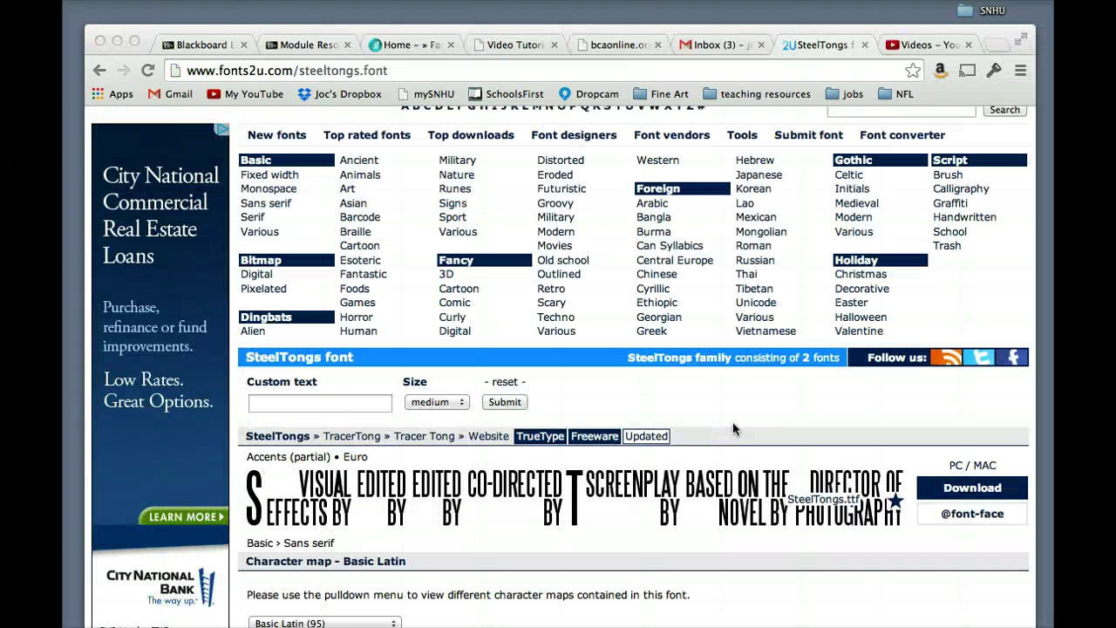
scroll(653, 351, up, 4)
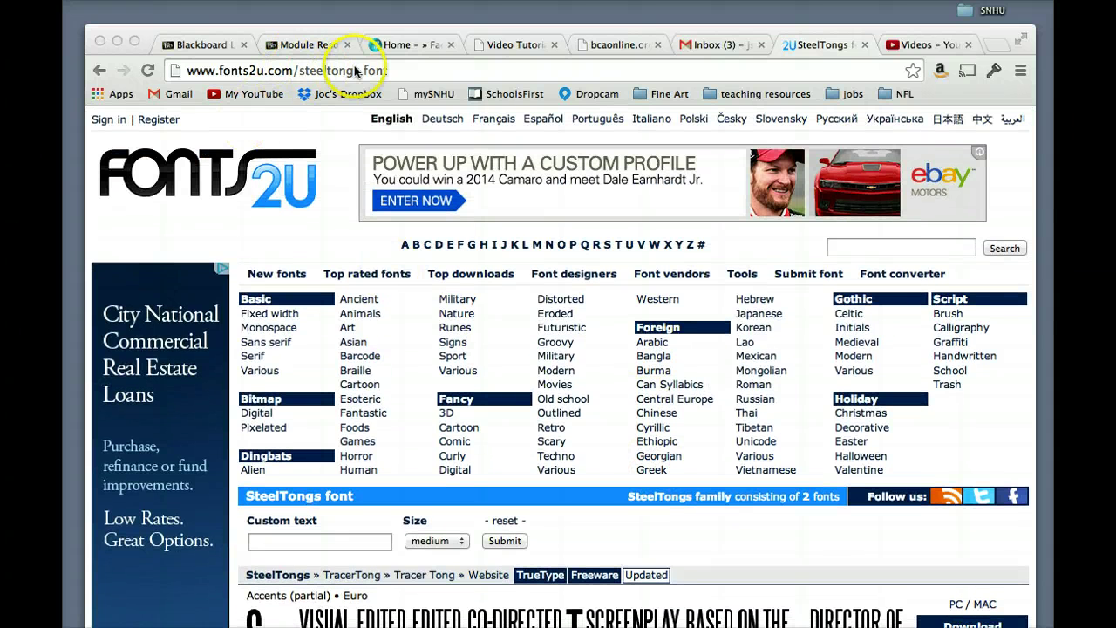
scroll(340, 375, down, 2)
scroll(342, 374, down, 4)
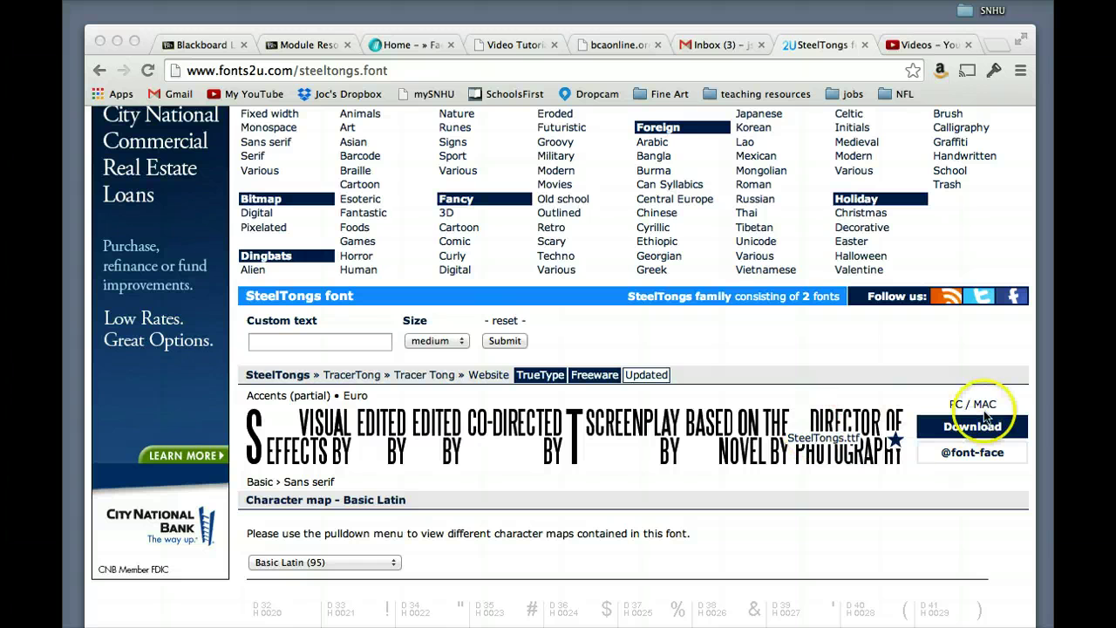
click(1003, 428)
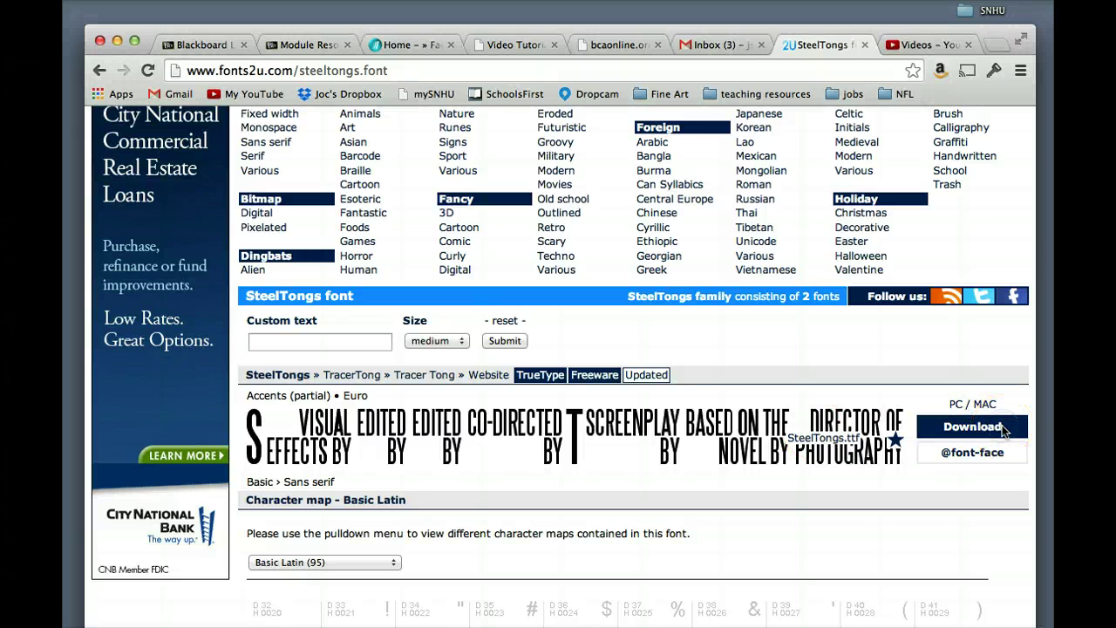
click(1003, 428)
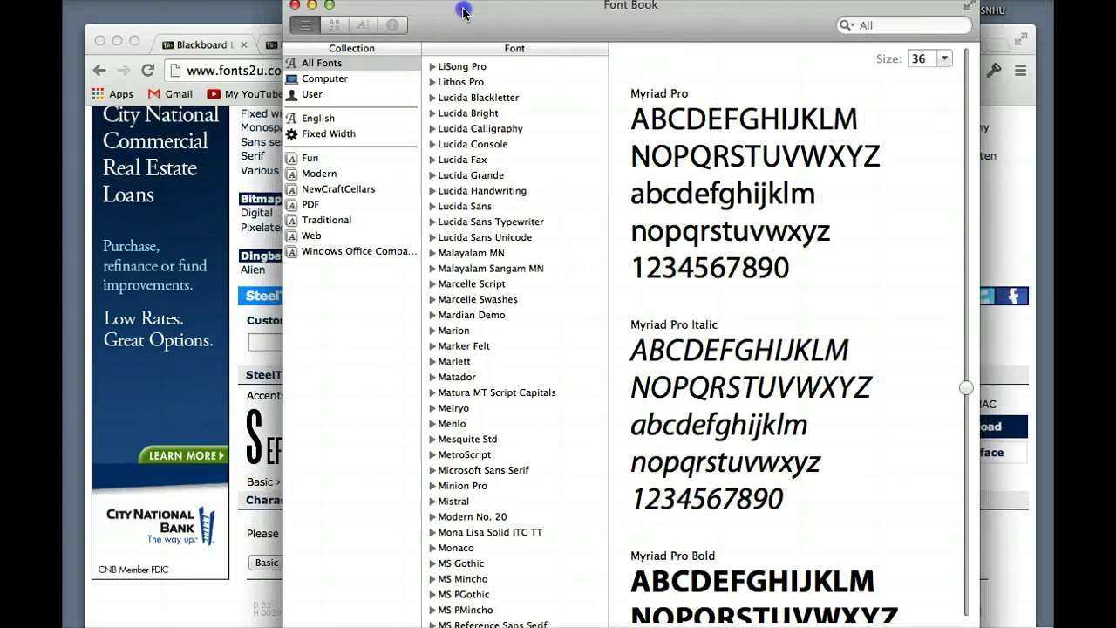
Step: Add SteelTongs.ttf from the Desktop's SteelTongs folder to Font Book, then minimize it
drag(463, 10, 414, 17)
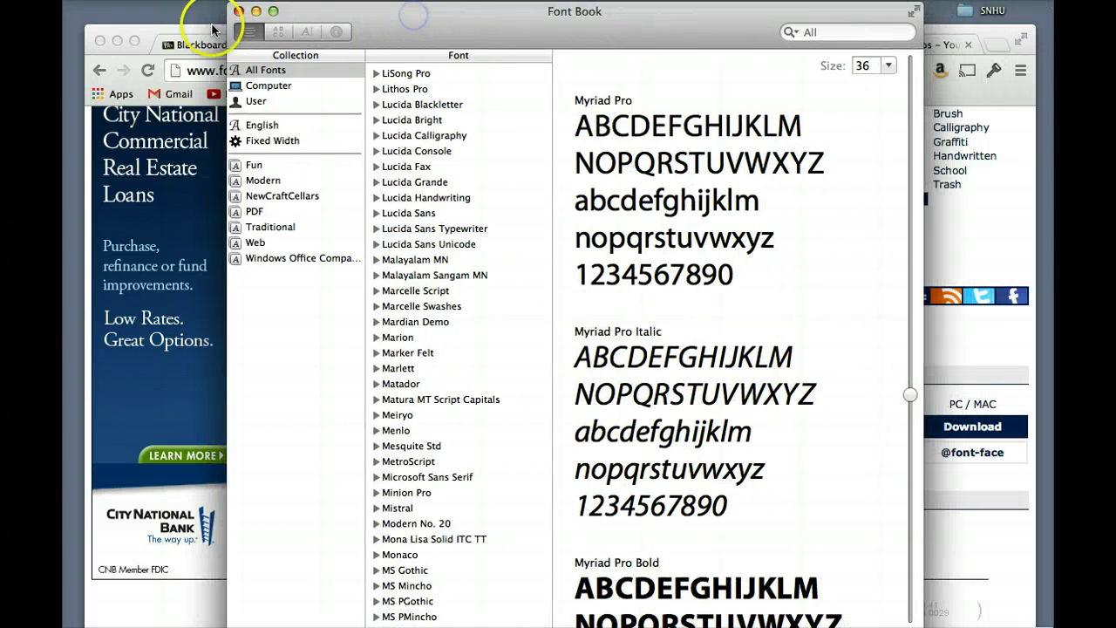
click(179, 0)
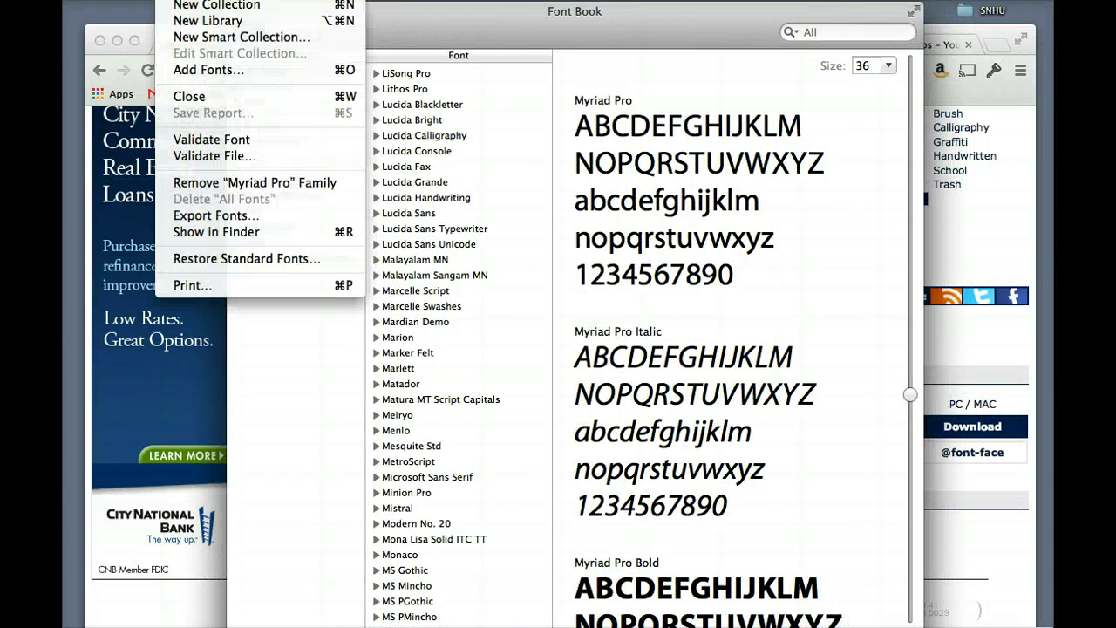
click(180, 70)
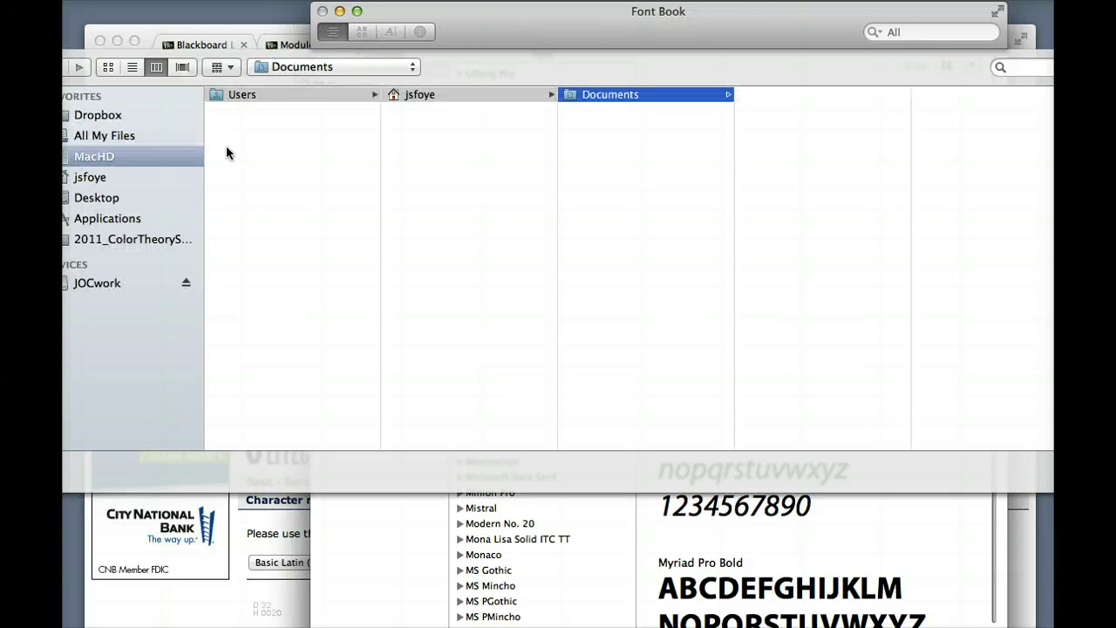
click(149, 158)
click(114, 197)
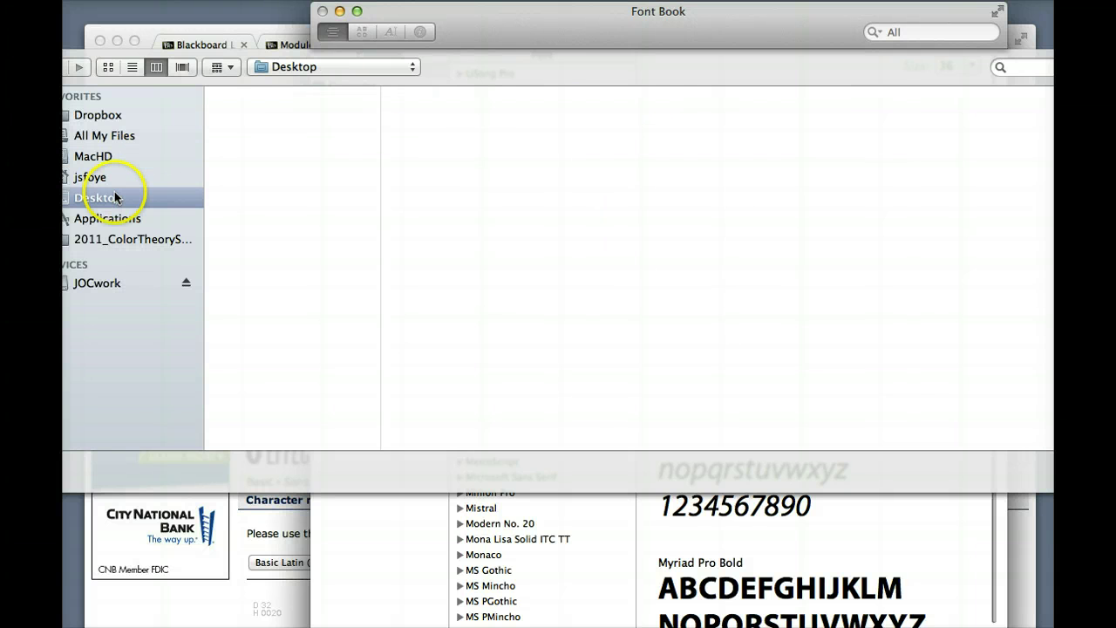
scroll(309, 298, down, 2)
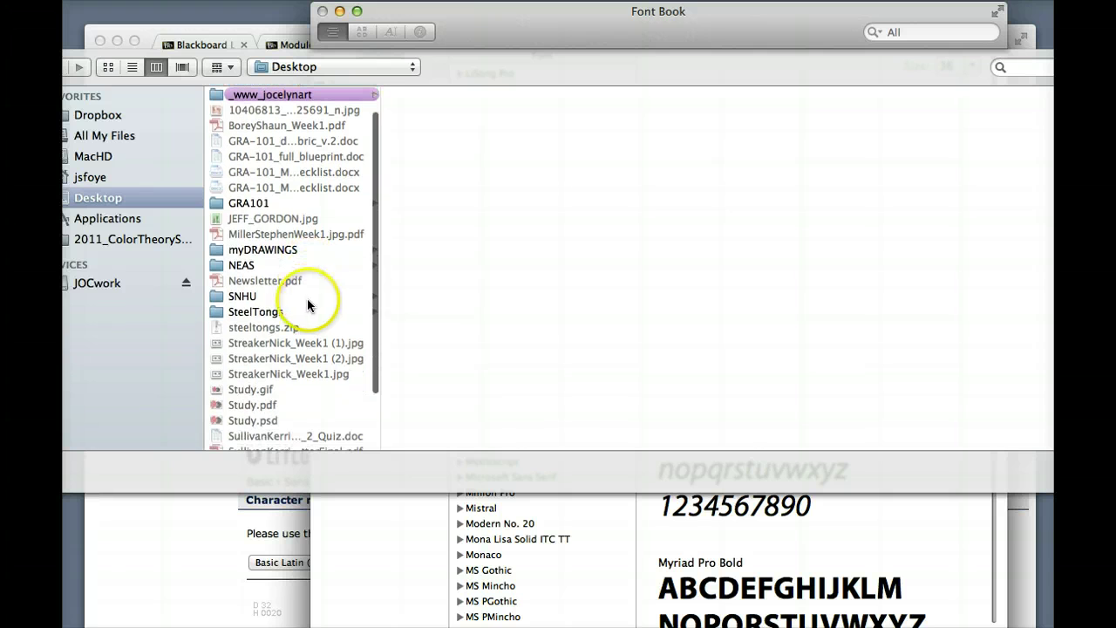
click(292, 312)
click(463, 110)
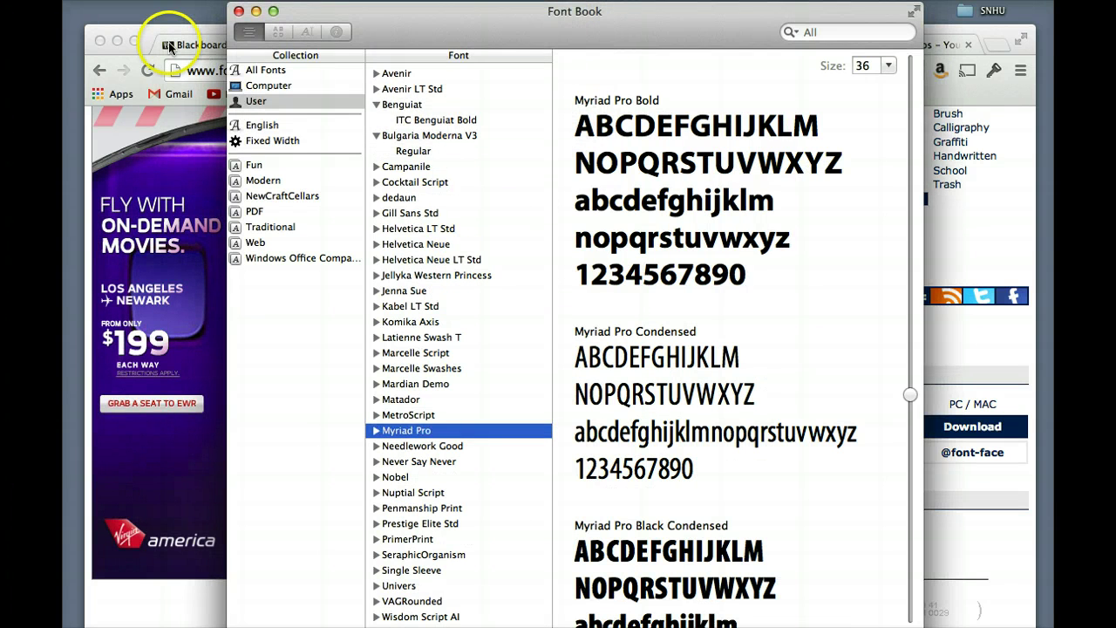
click(256, 12)
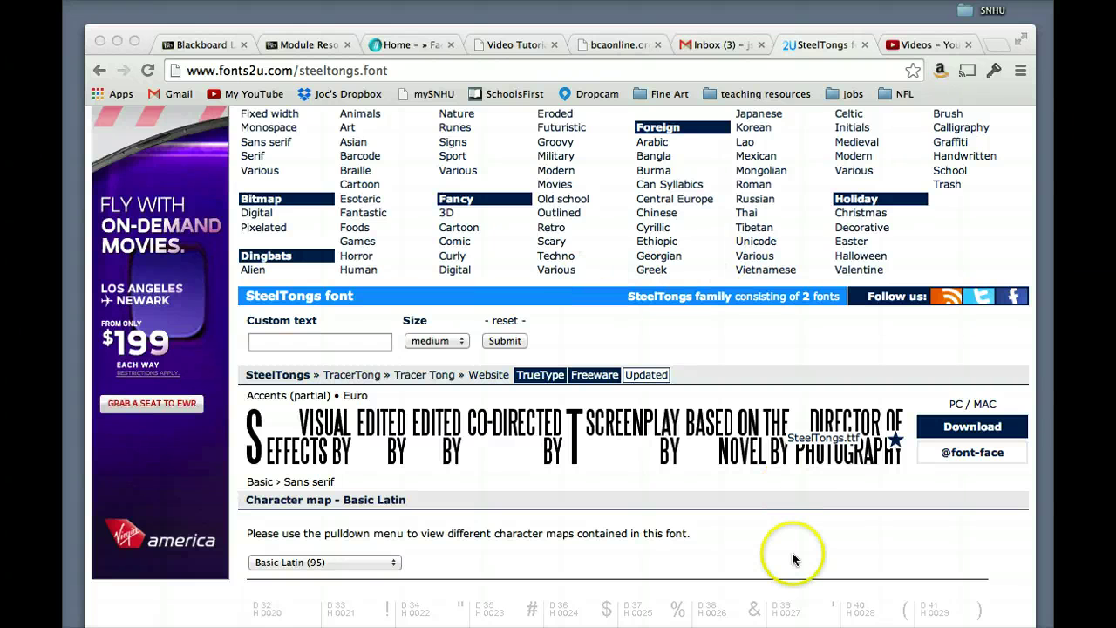
Step: Back in Photoshop, set the body paragraph, including its last phrase, in Steel Tongs
key(super+Tab)
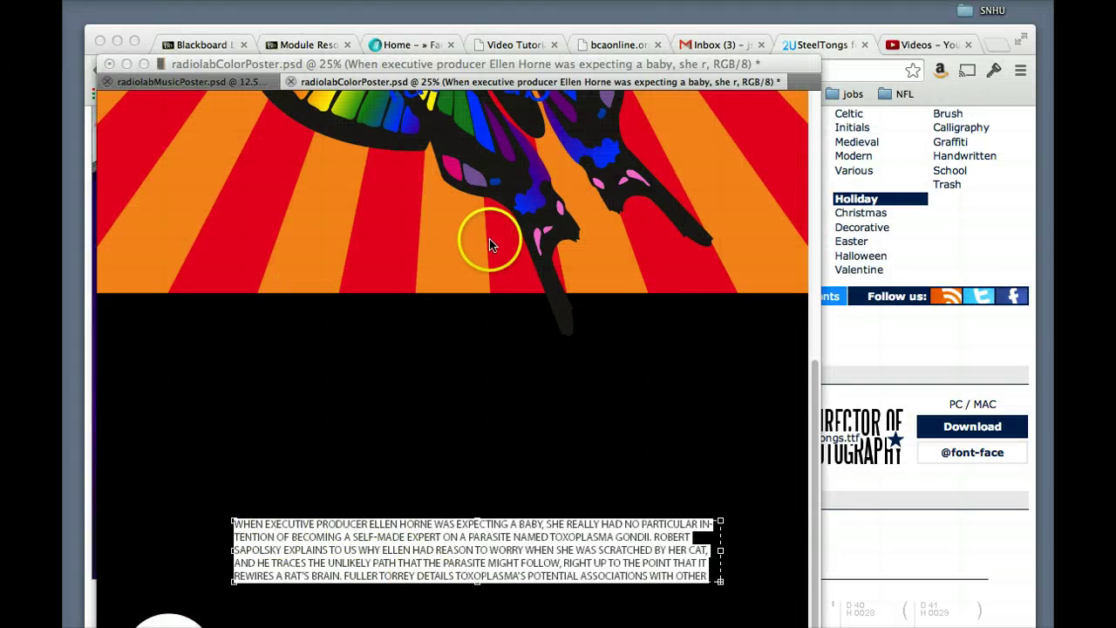
click(117, 40)
click(202, 64)
drag(202, 64, 202, 61)
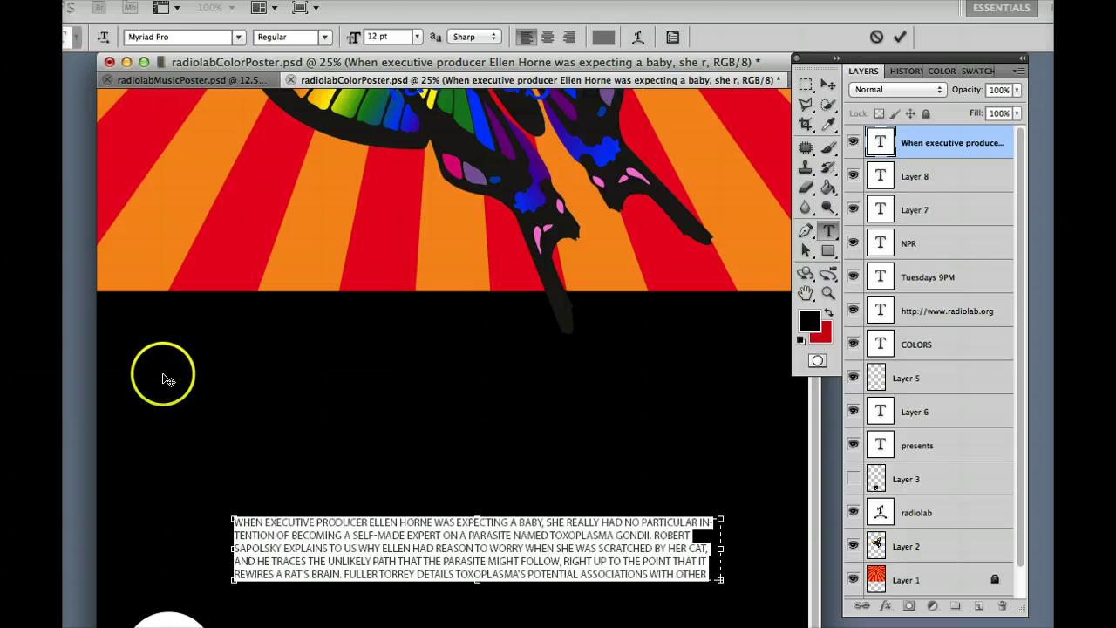
click(238, 37)
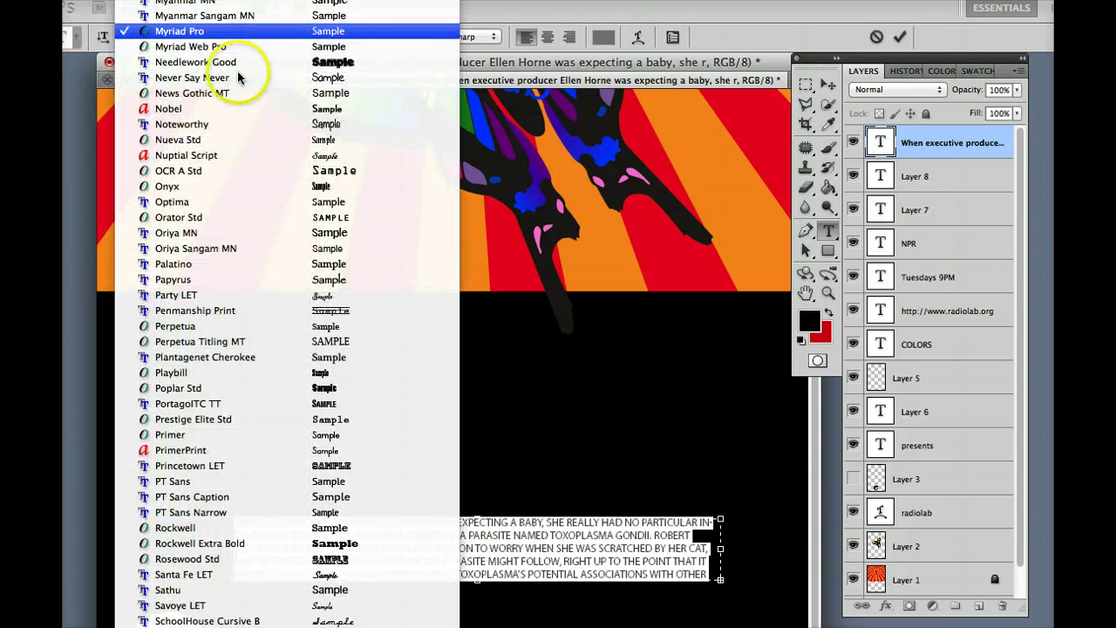
scroll(236, 113, down, 5)
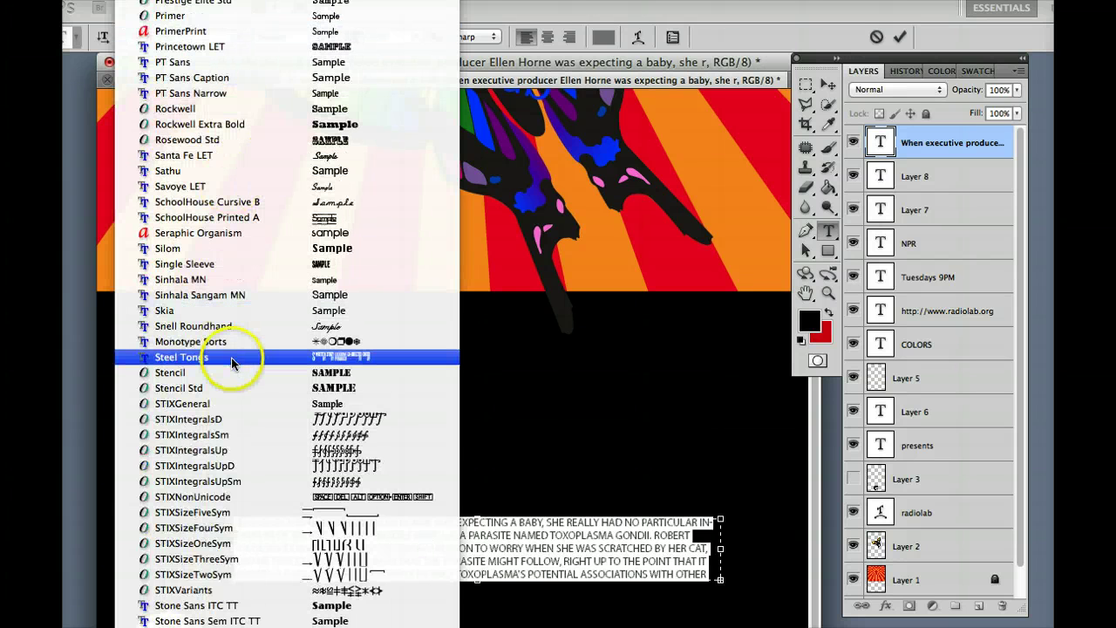
key(Escape)
click(230, 365)
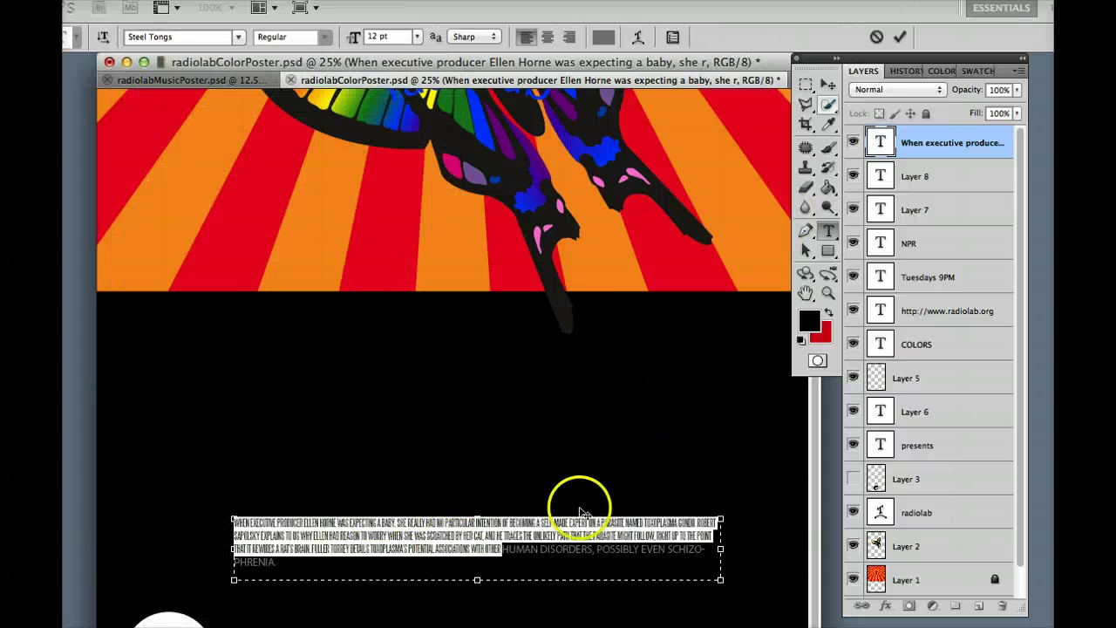
click(302, 564)
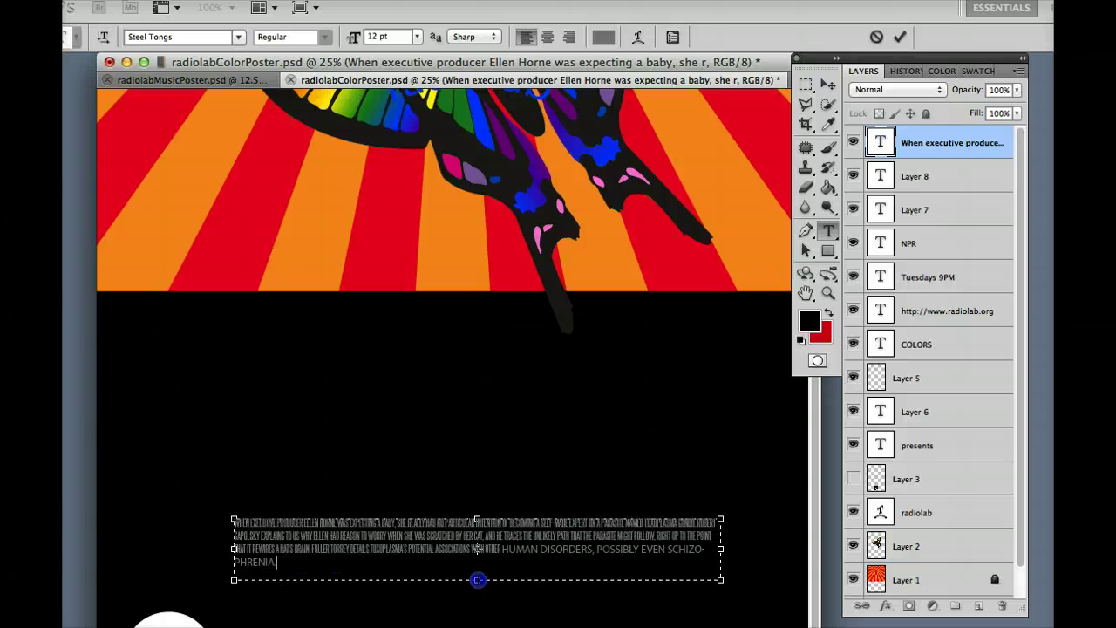
shift+click(505, 549)
click(238, 36)
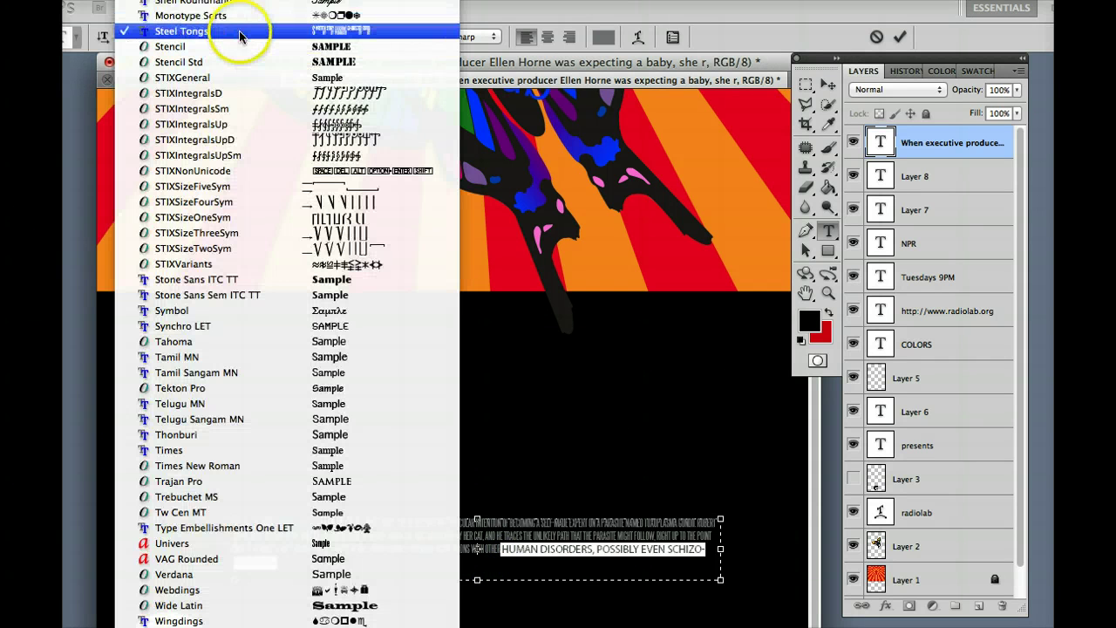
click(243, 30)
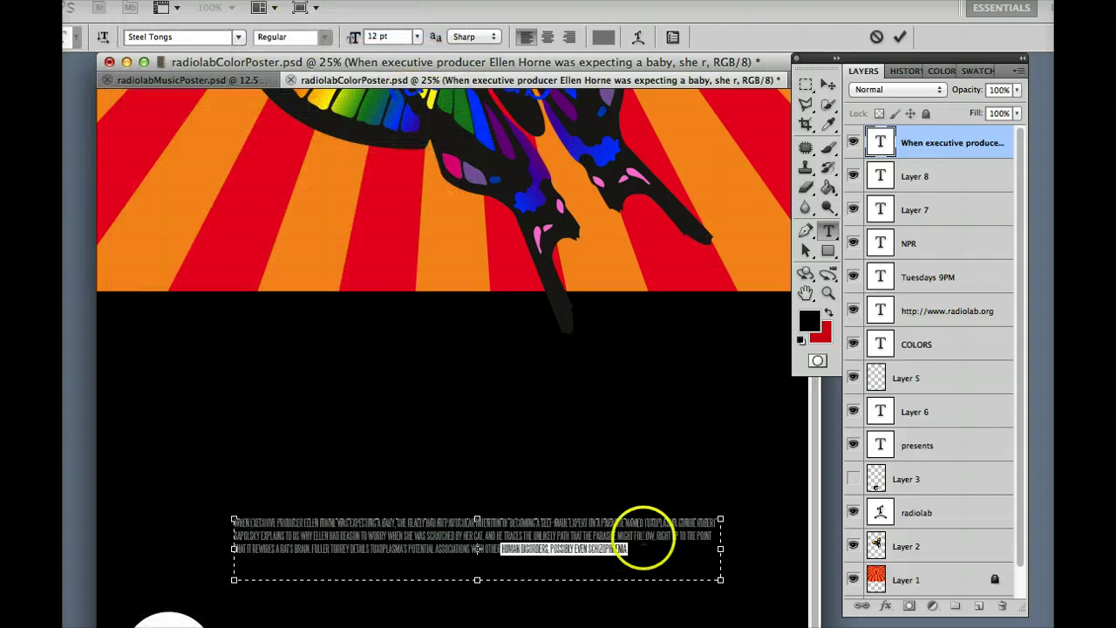
Step: Make the whole paragraph 24 pt and commit the text edit
drag(635, 545, 236, 525)
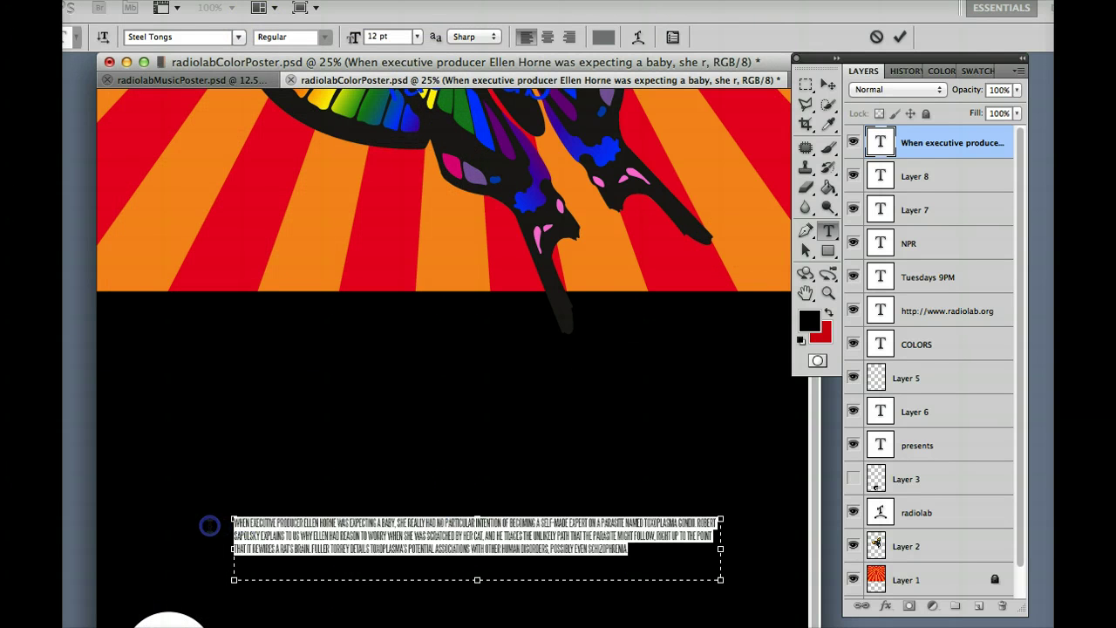
click(419, 37)
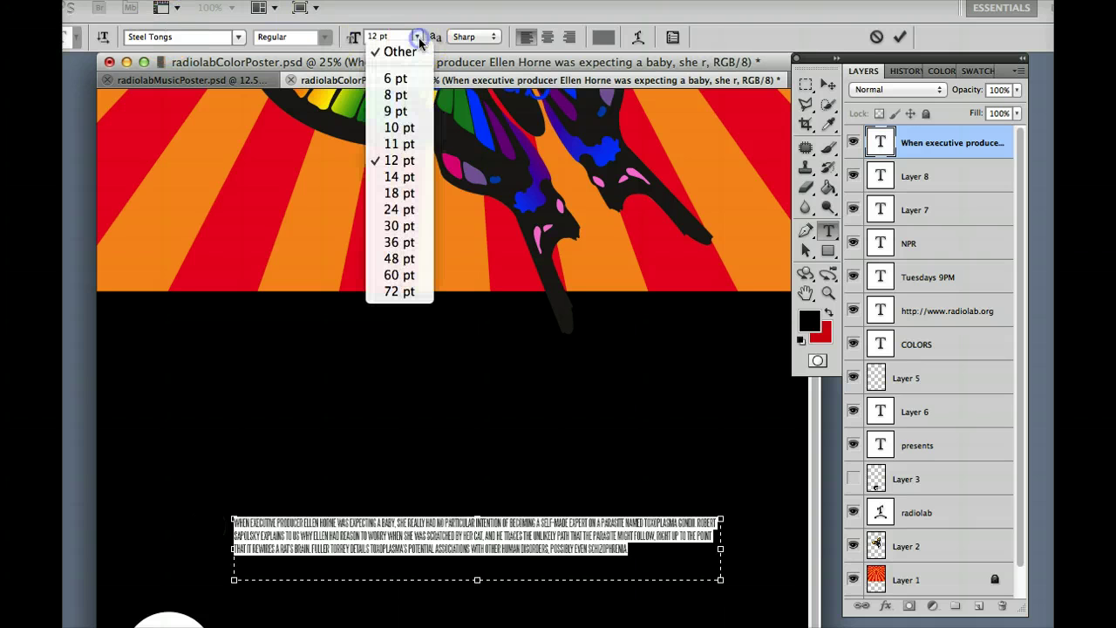
click(400, 210)
click(574, 412)
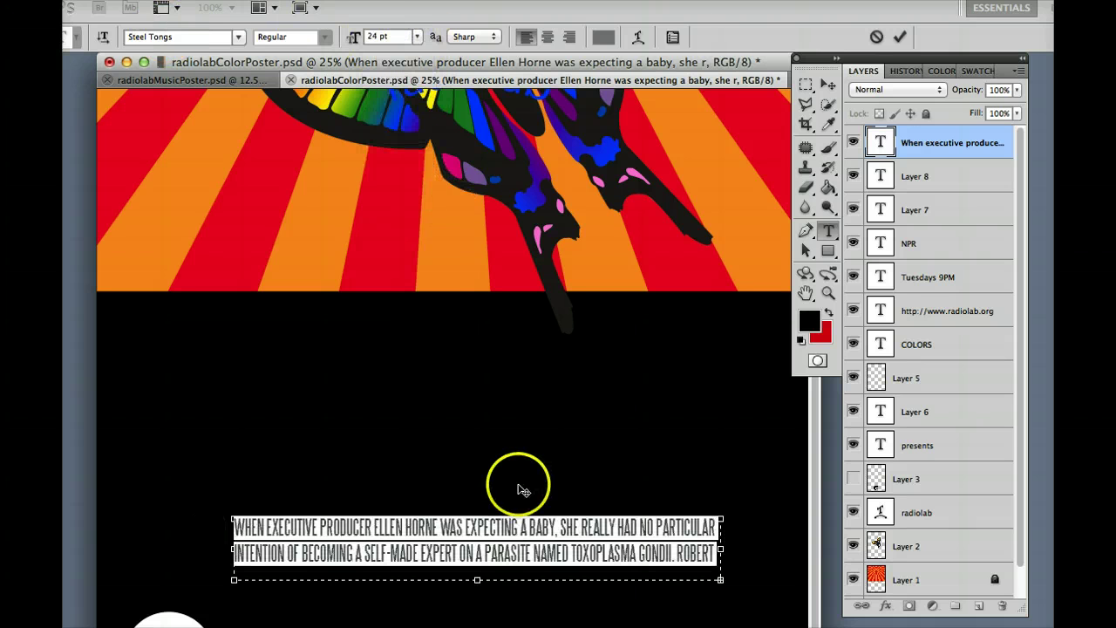
click(827, 84)
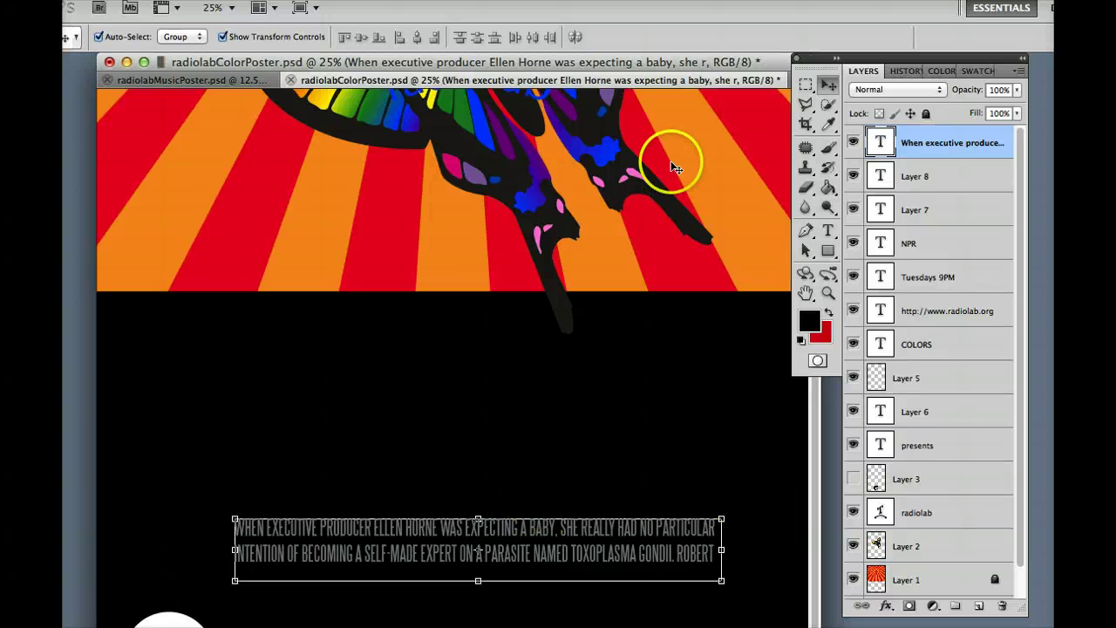
click(593, 0)
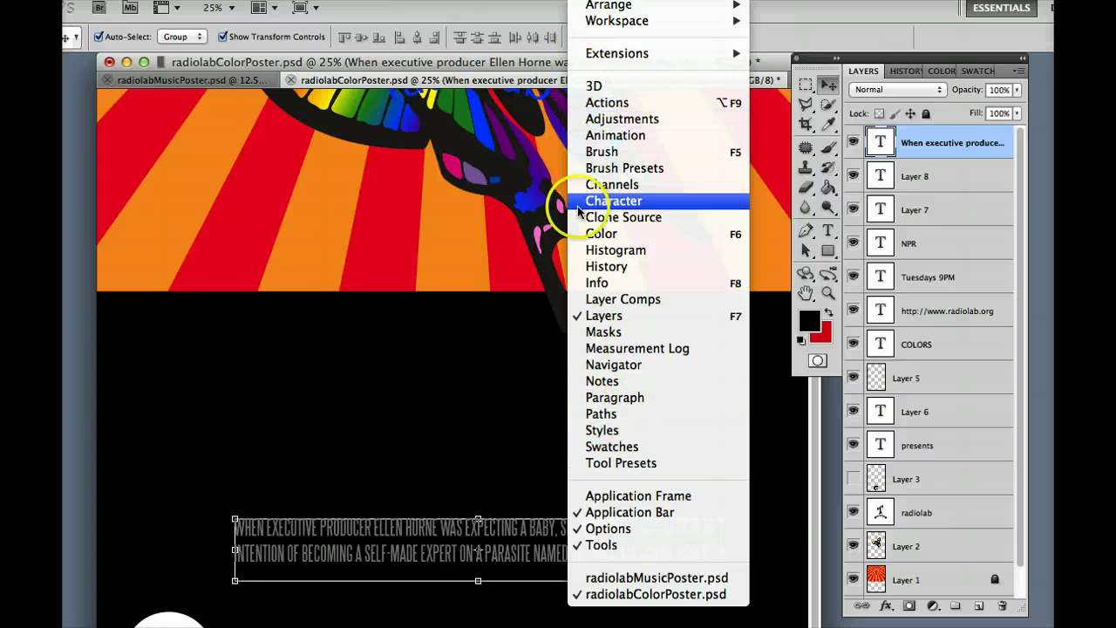
click(585, 468)
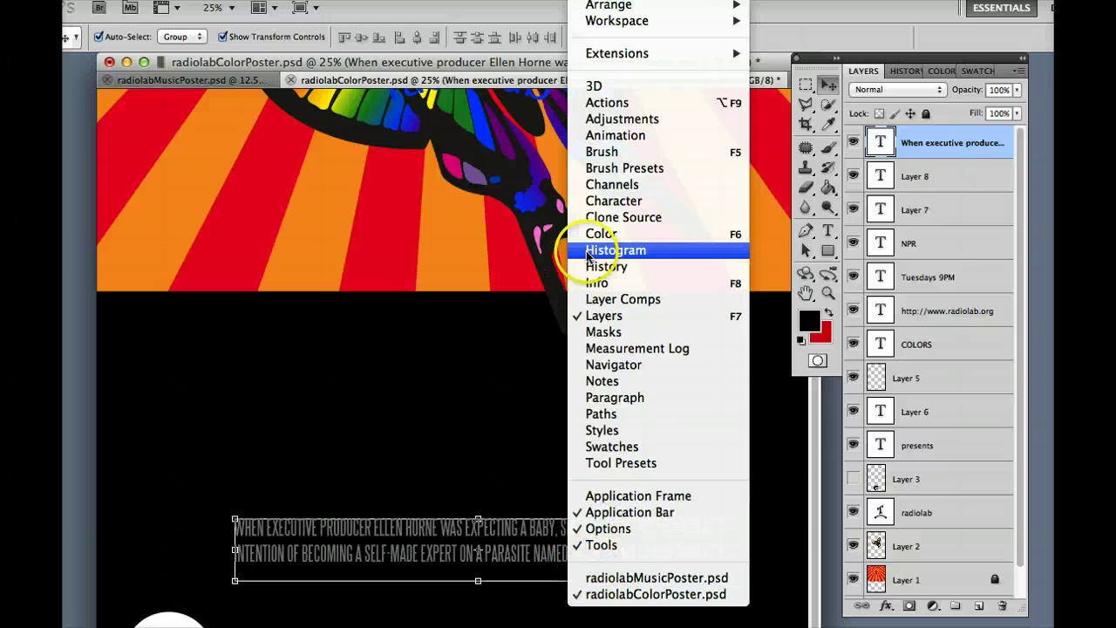
mouse_move(576, 23)
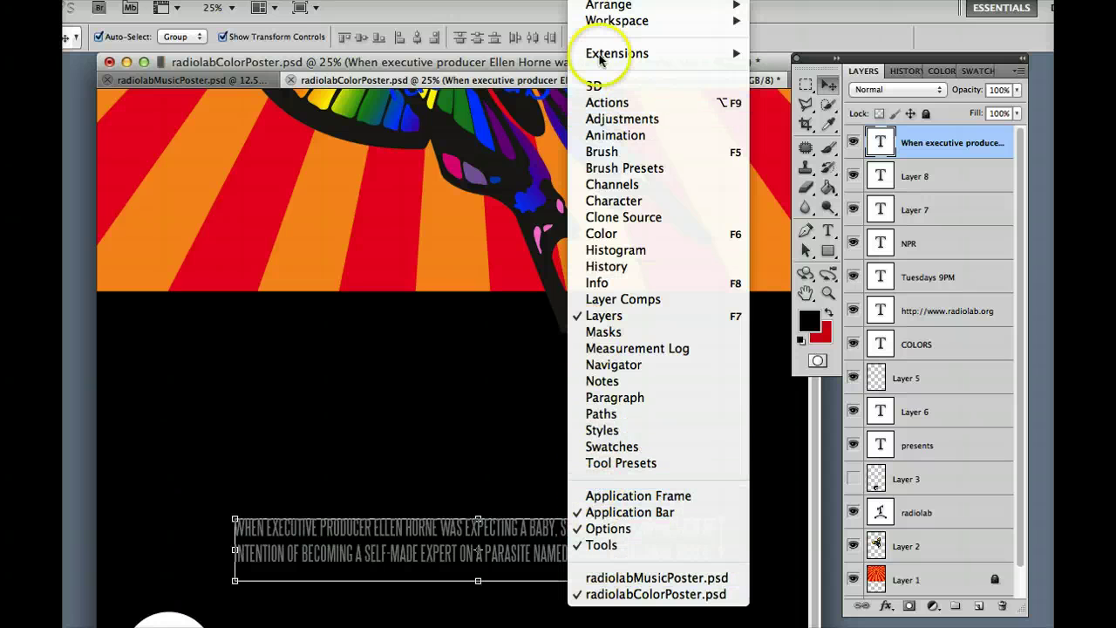
click(595, 201)
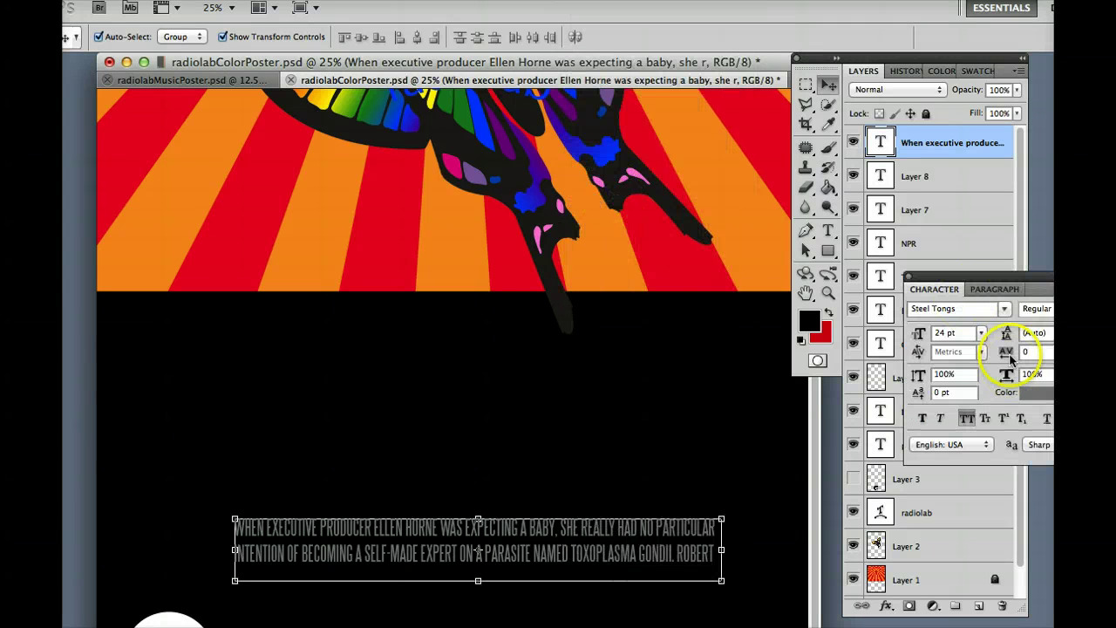
drag(975, 278, 636, 273)
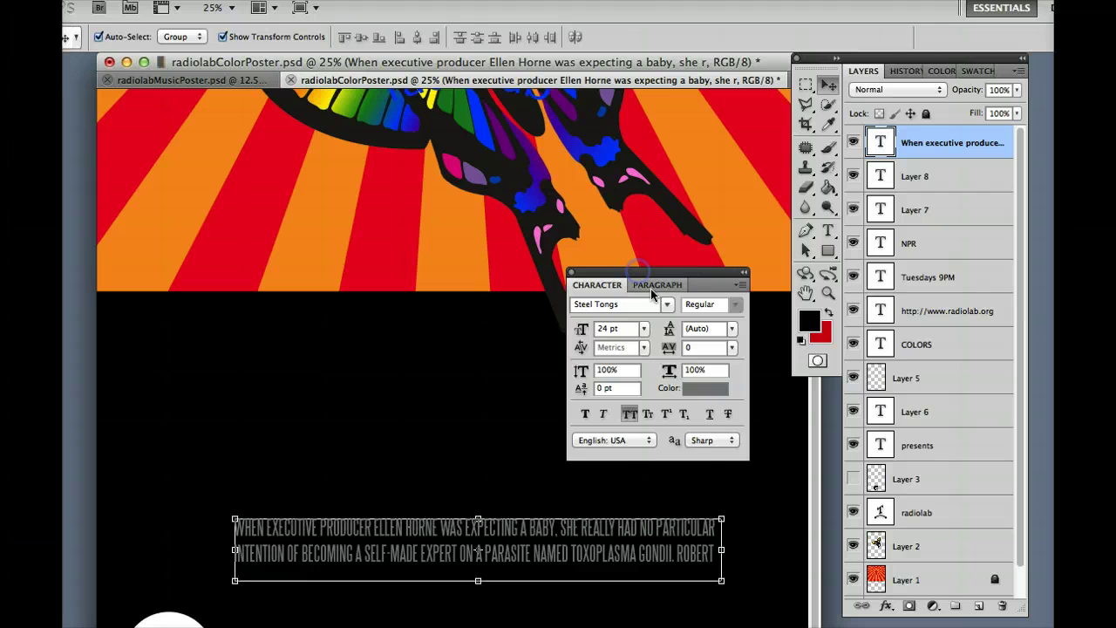
click(738, 287)
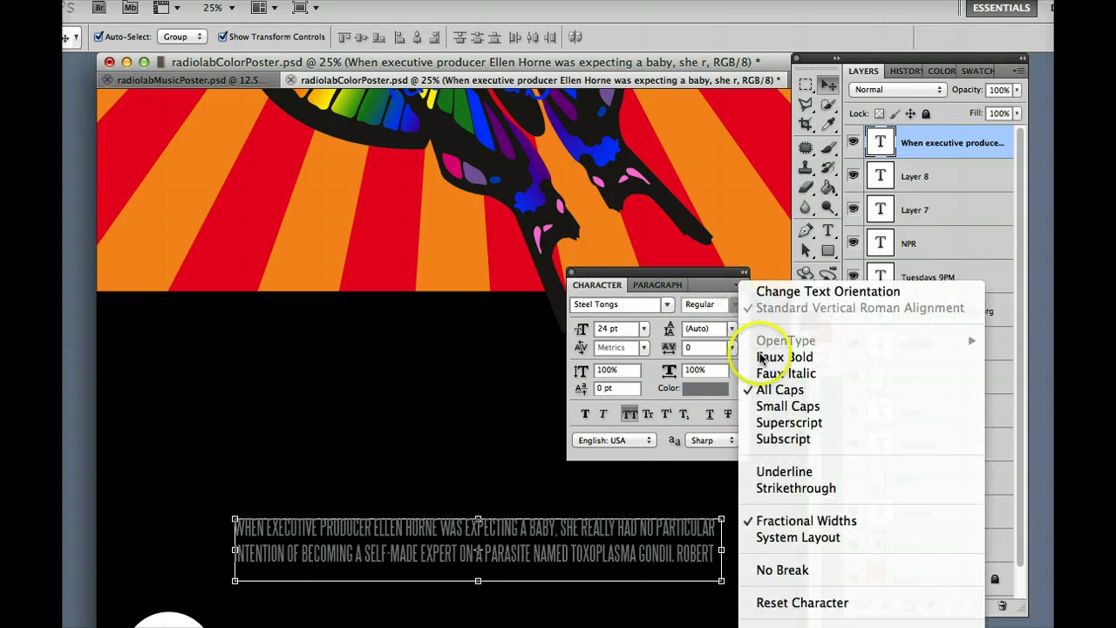
click(735, 290)
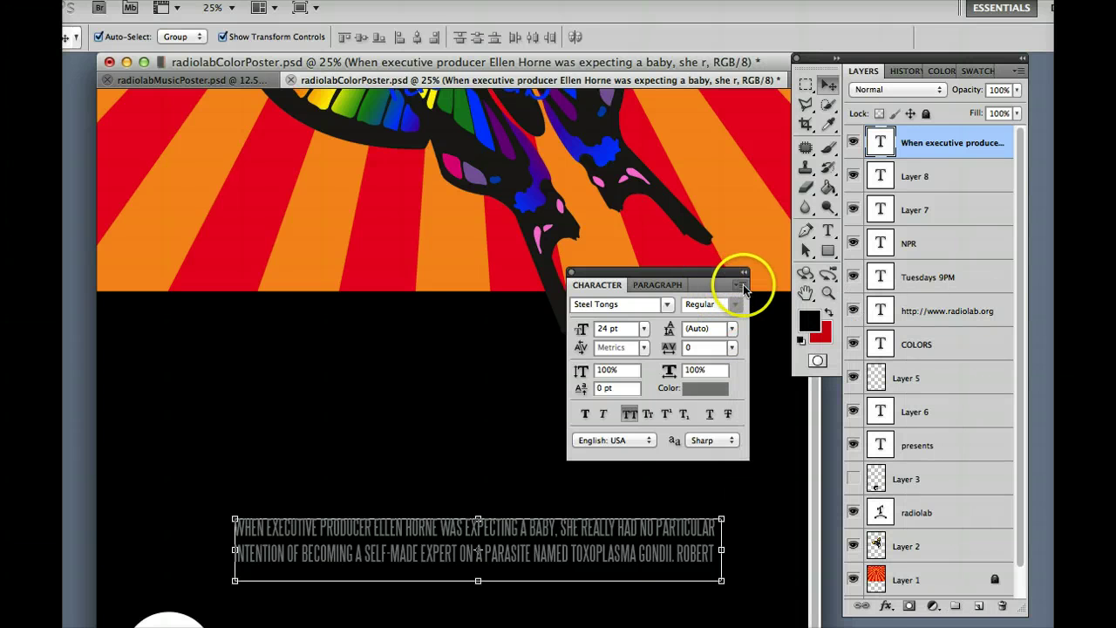
click(629, 415)
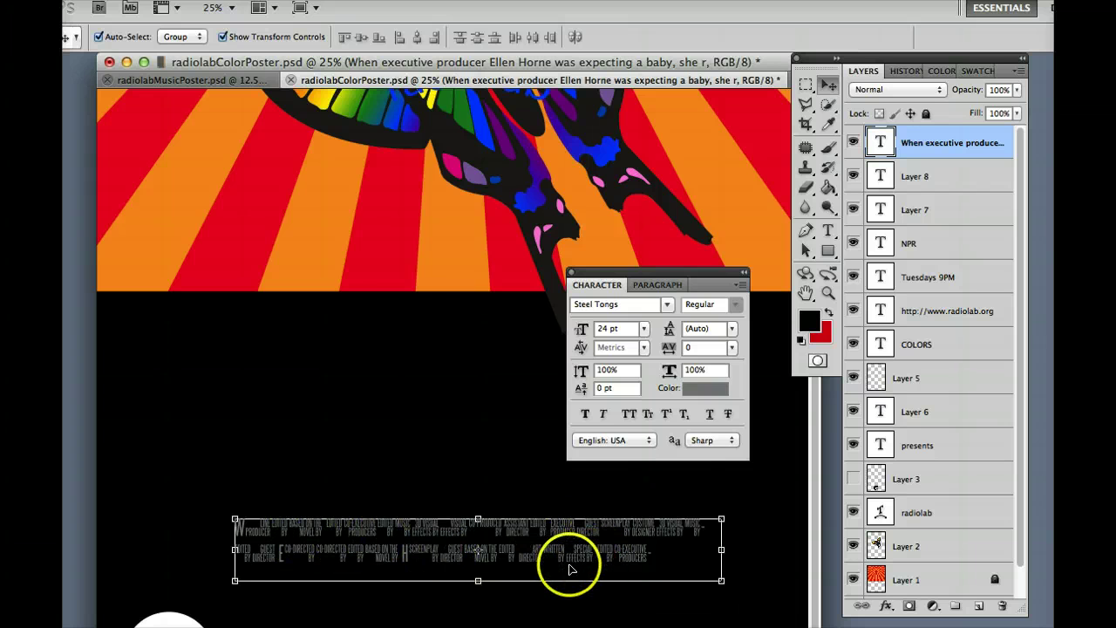
click(628, 414)
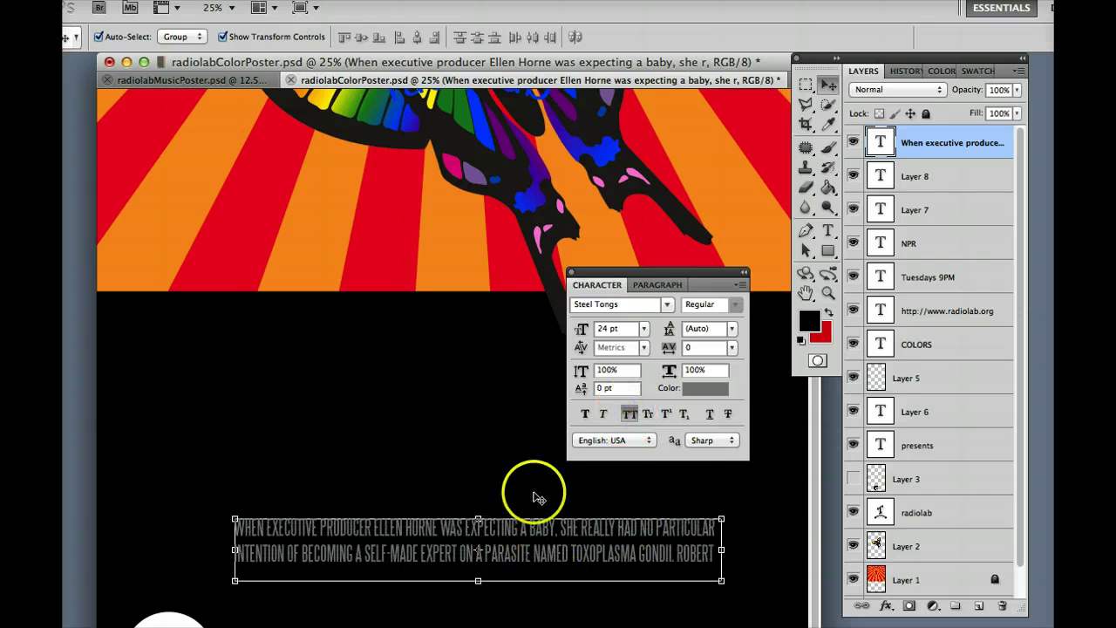
drag(689, 286, 1051, 201)
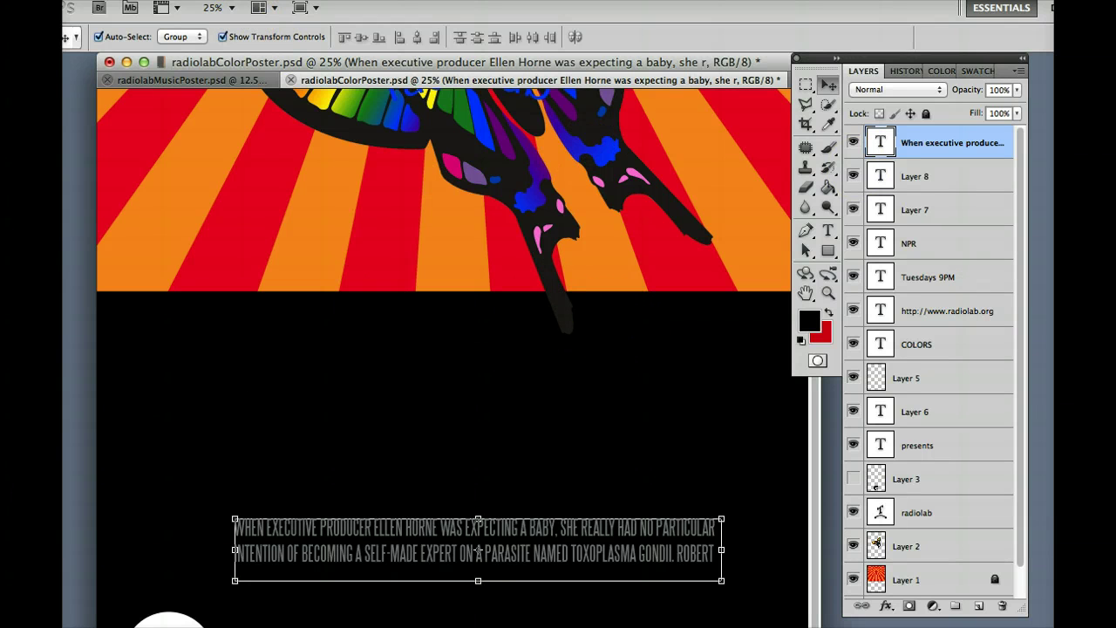
click(178, 0)
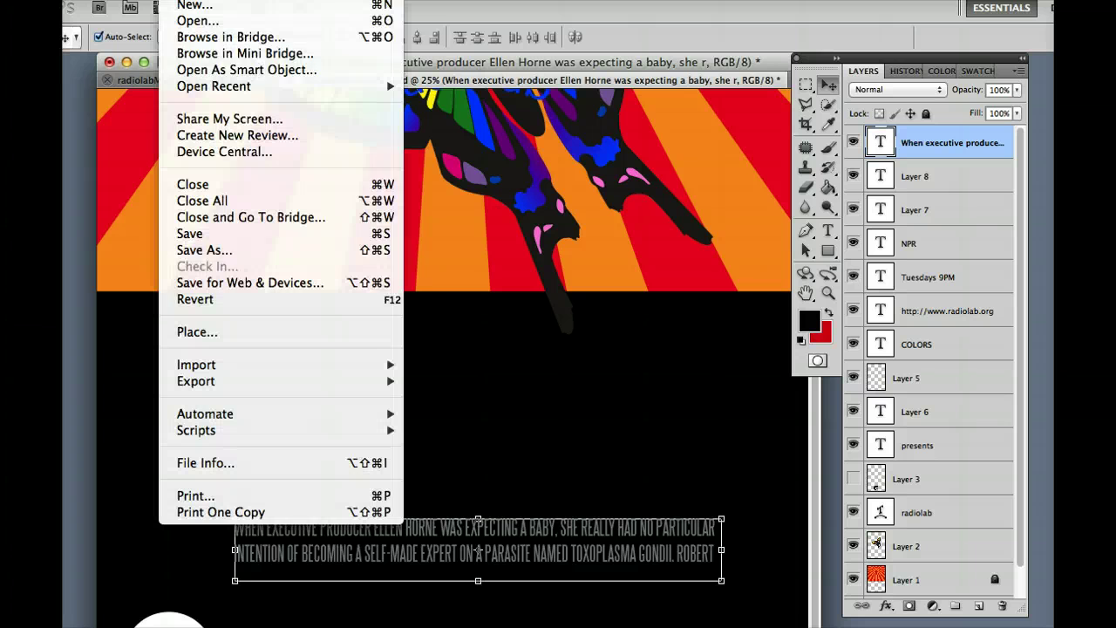
click(191, 236)
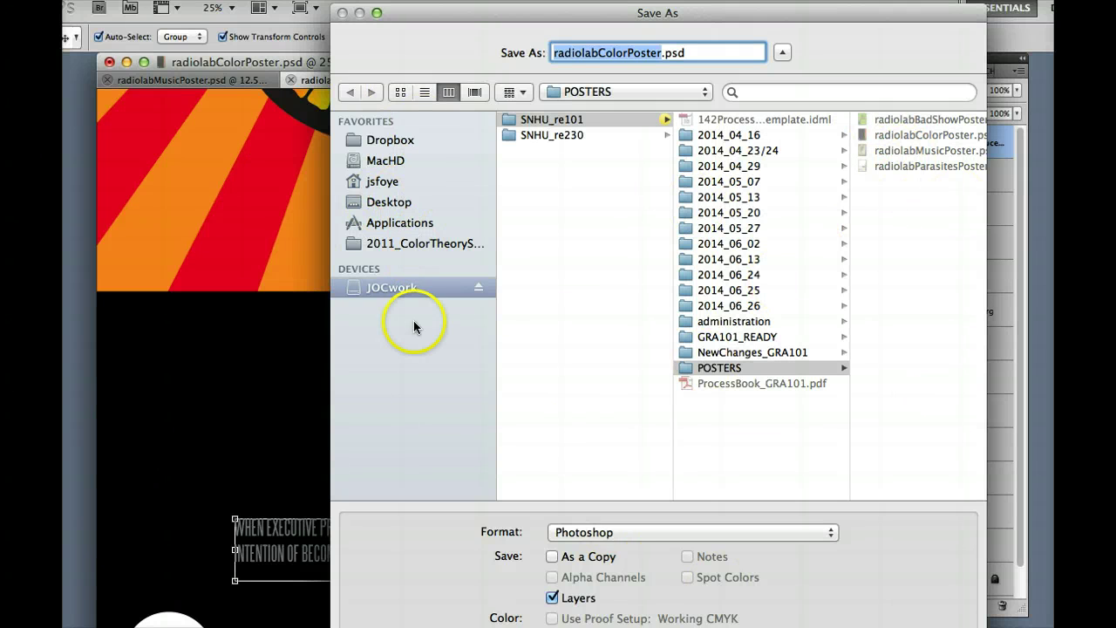
key(Escape)
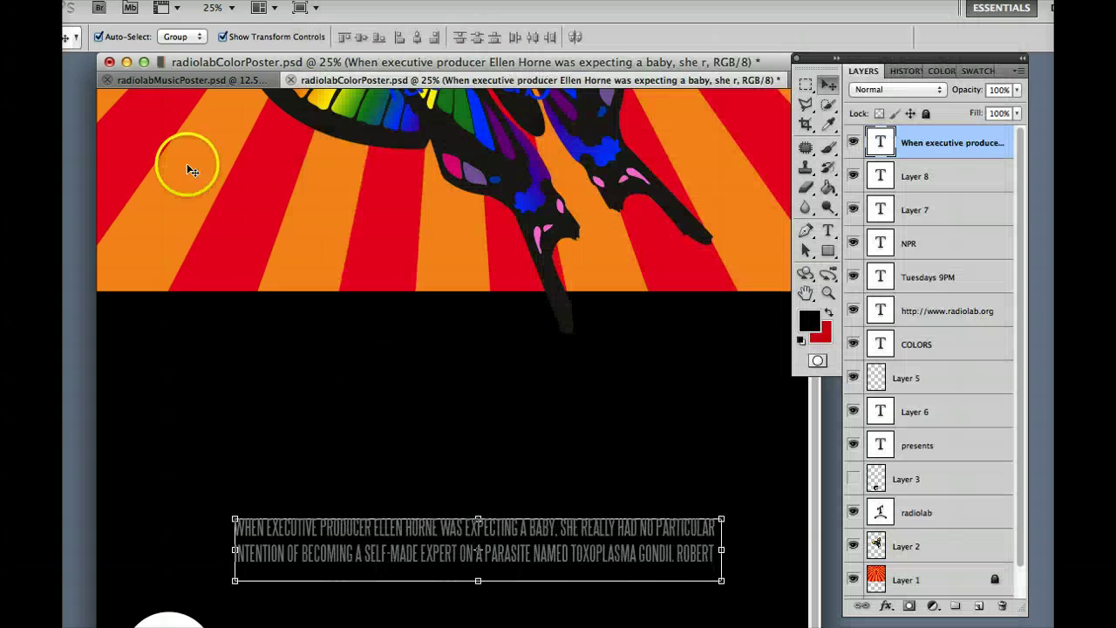
click(175, 2)
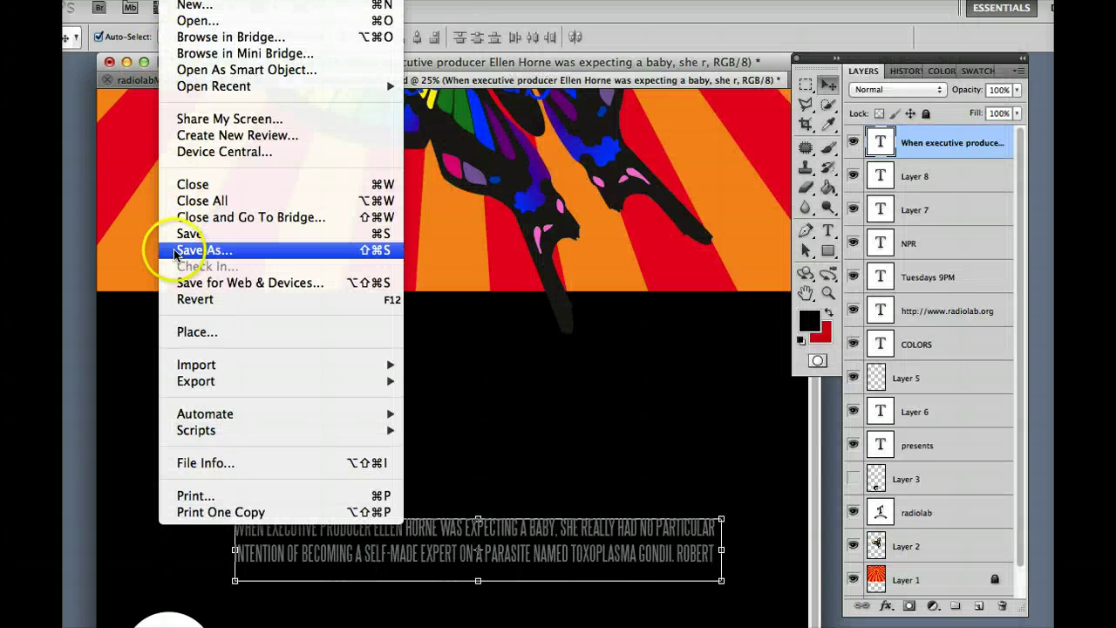
click(203, 250)
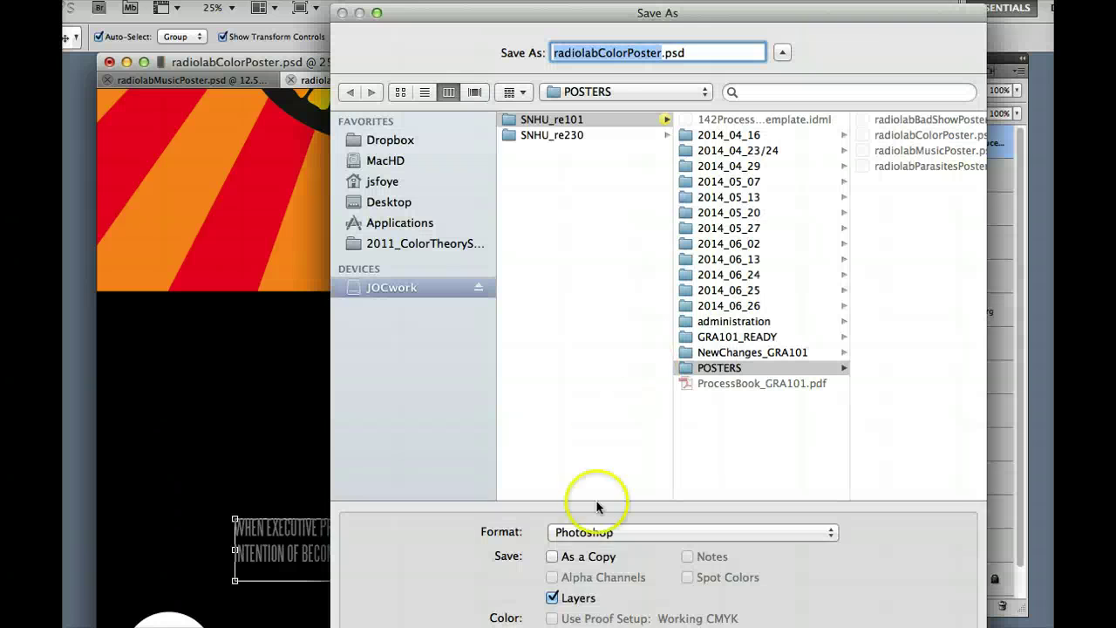
click(599, 535)
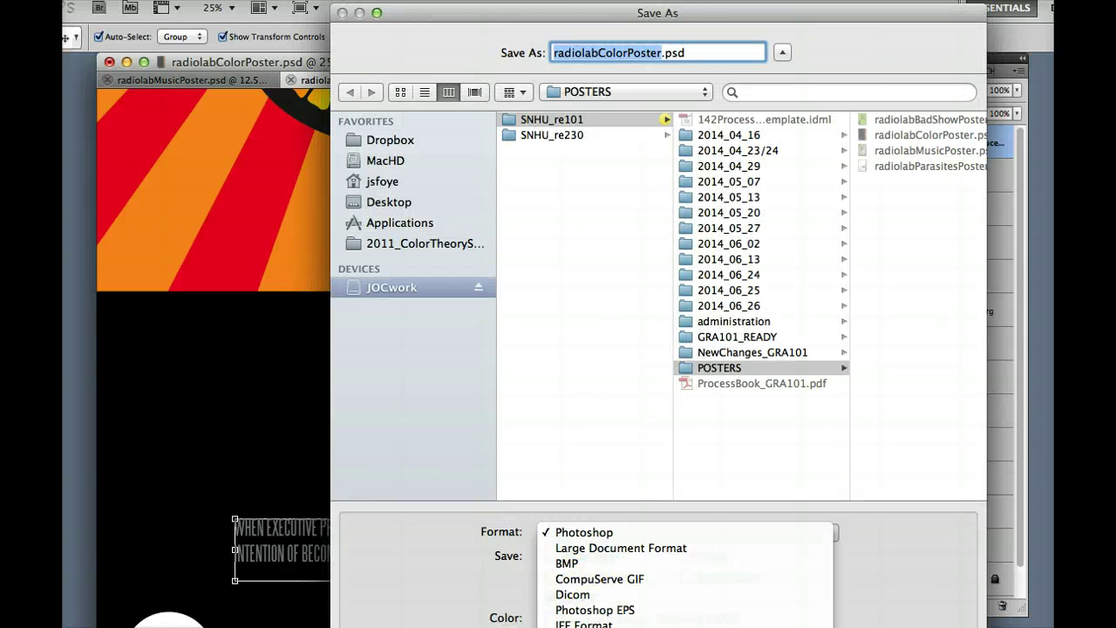
click(575, 625)
click(396, 202)
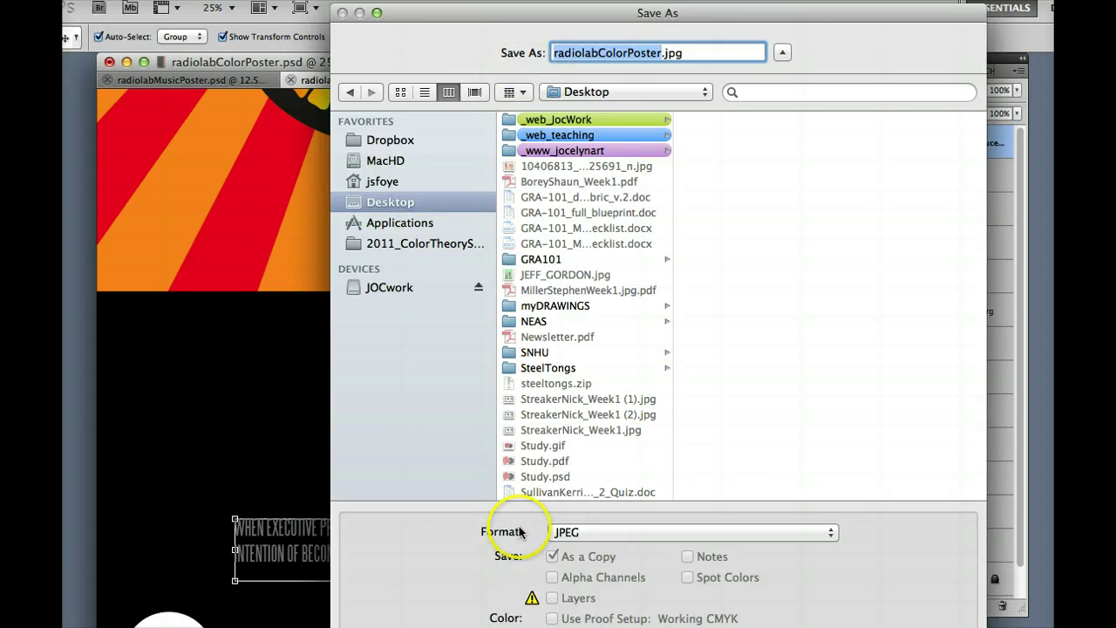
click(569, 538)
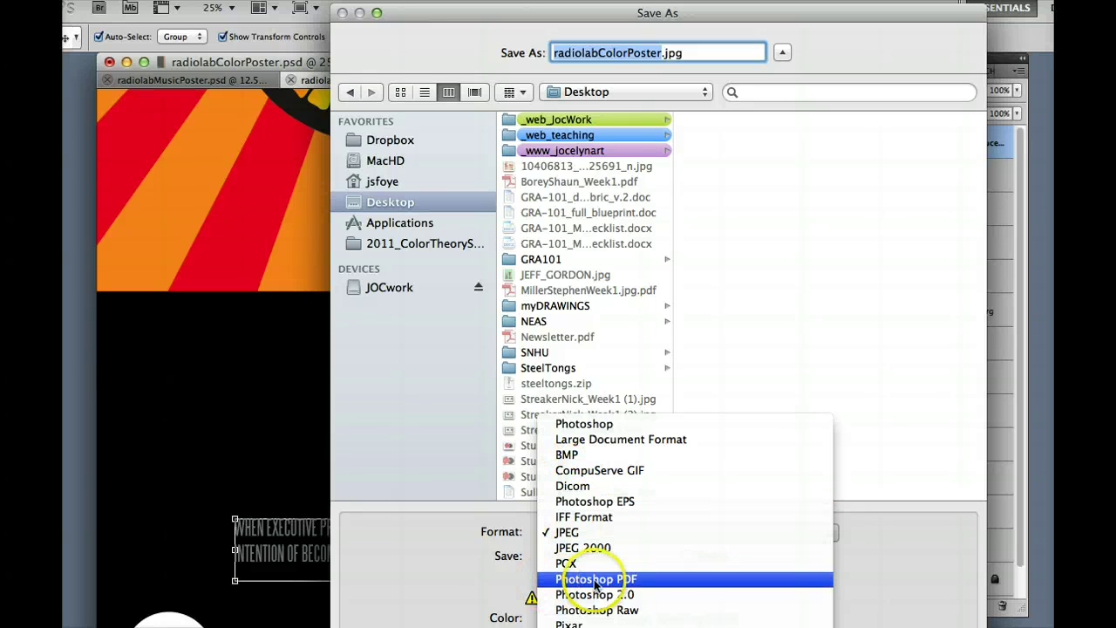
key(Escape)
key(Escape)
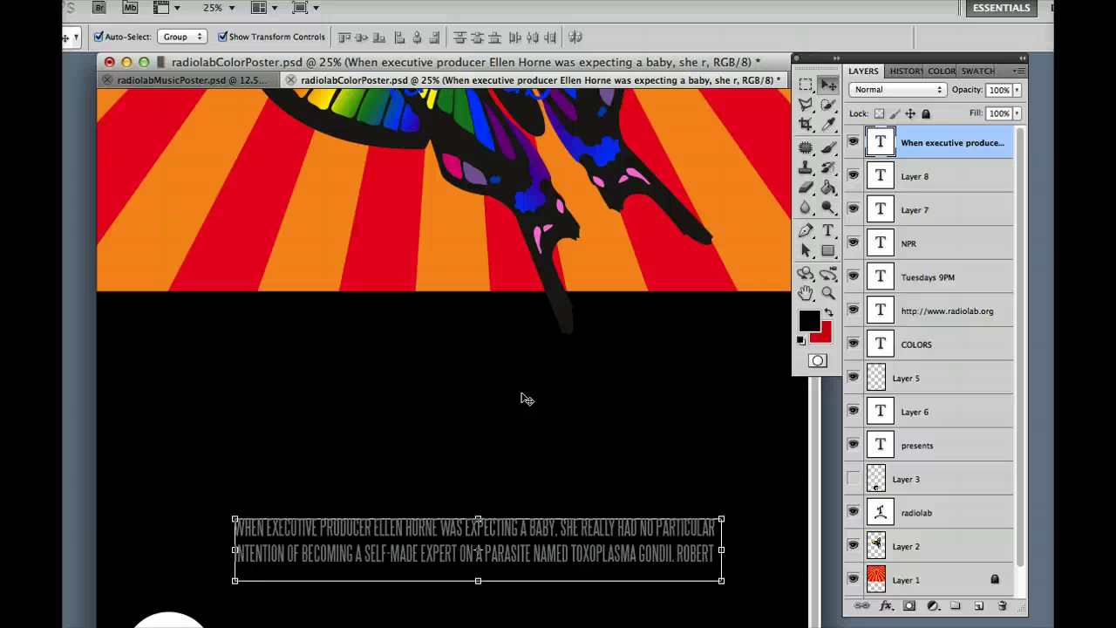
Step: Select the butterfly's Layer 2, confirming its transform unchanged
scroll(455, 333, up, 8)
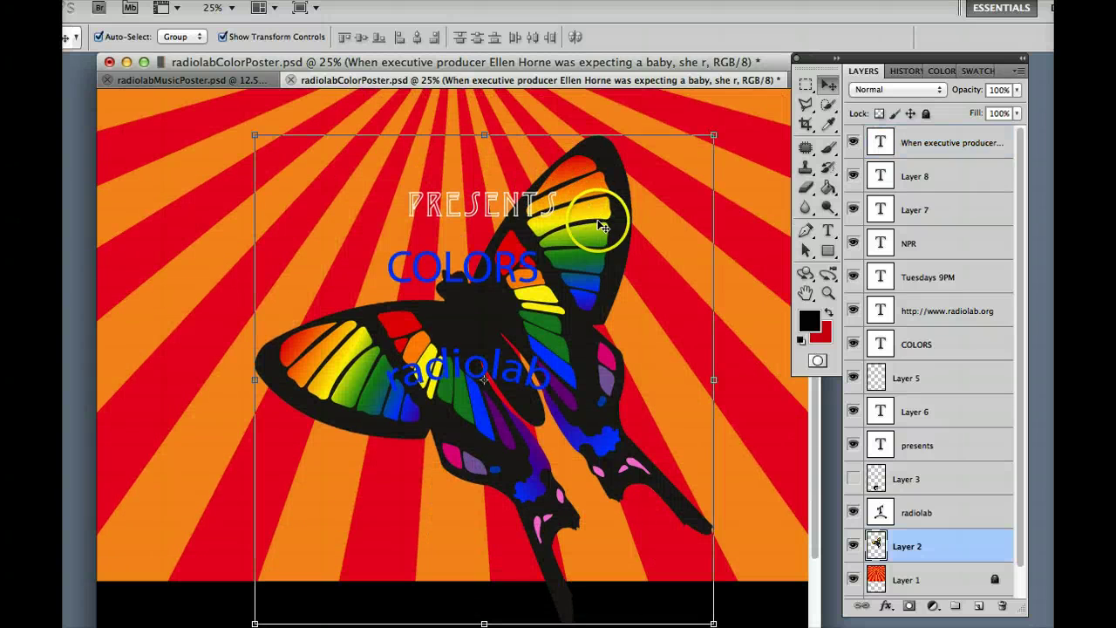
click(586, 297)
click(725, 262)
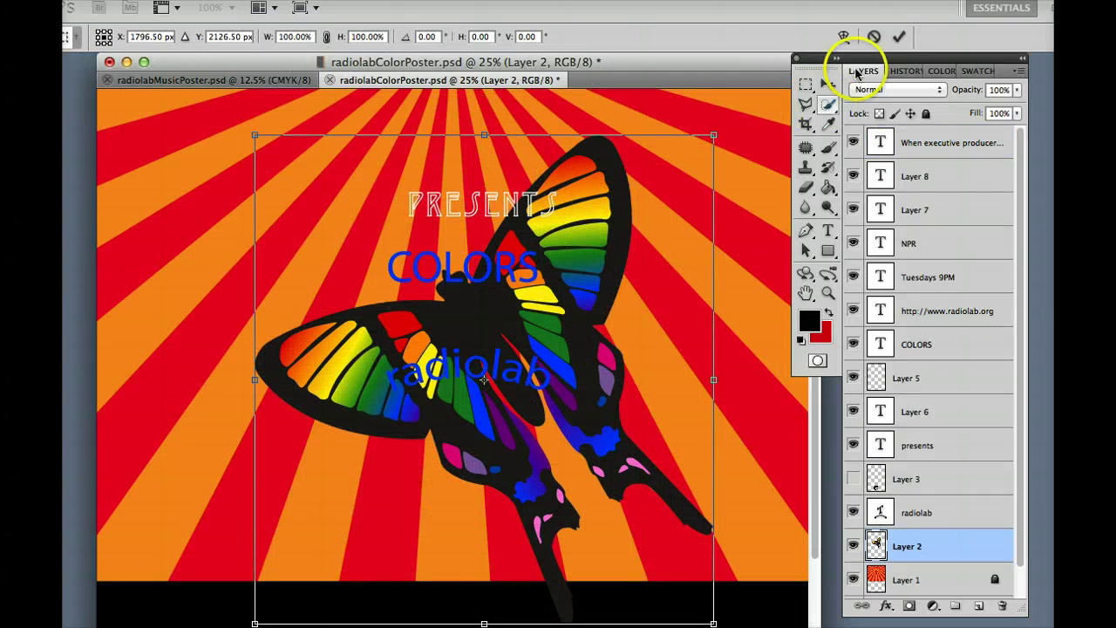
click(890, 38)
click(740, 280)
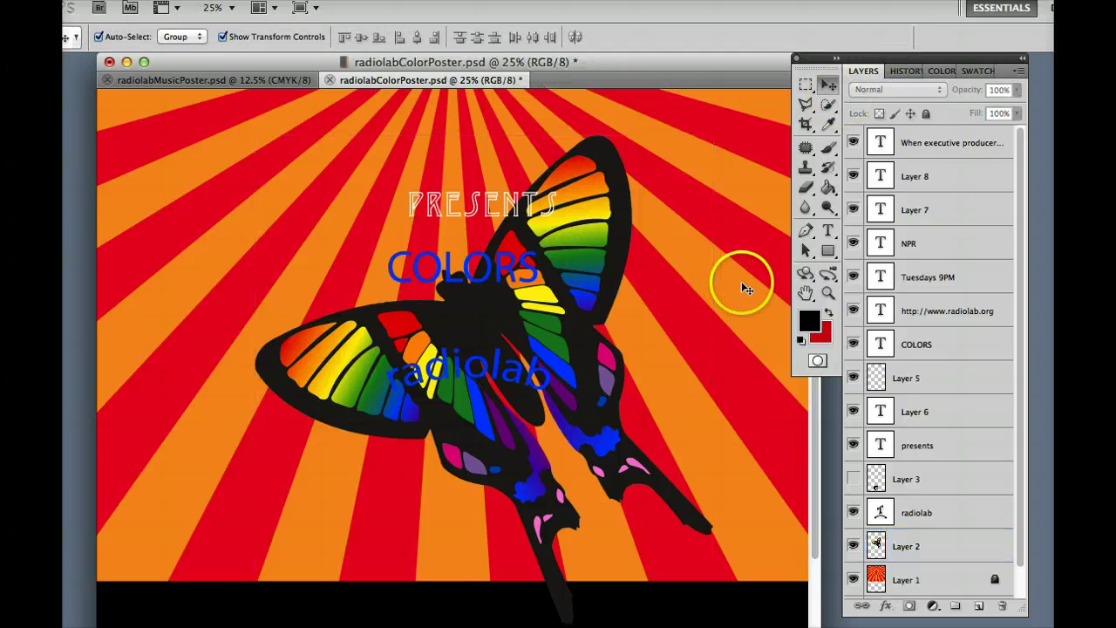
click(462, 318)
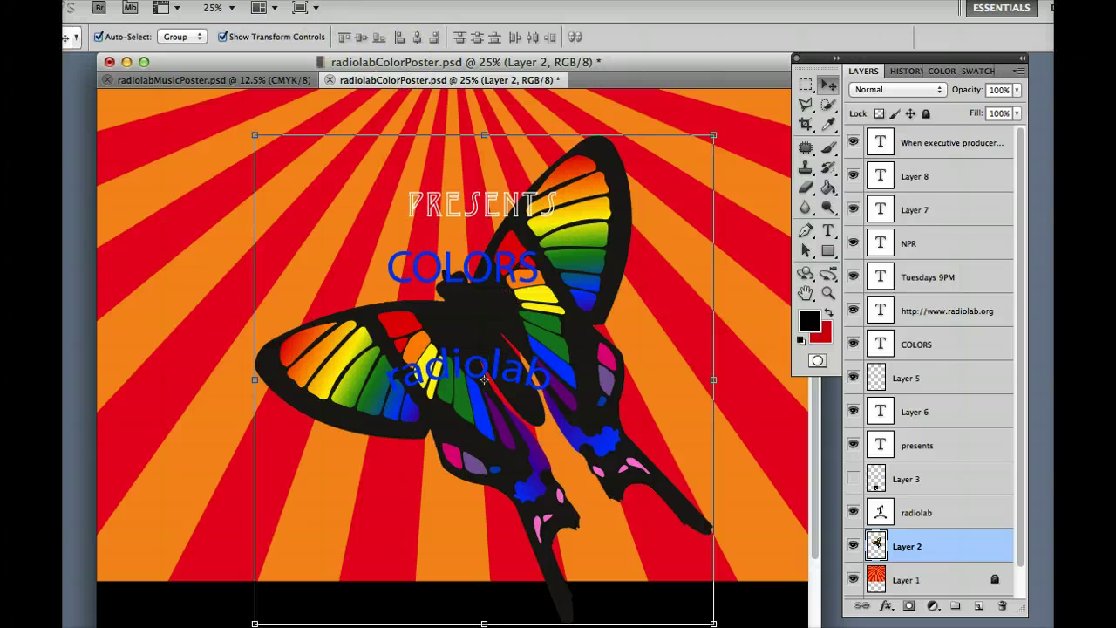
Step: Preview a -5 Hue shift on the butterfly in Hue/Saturation, then cancel it
click(253, 0)
click(261, 37)
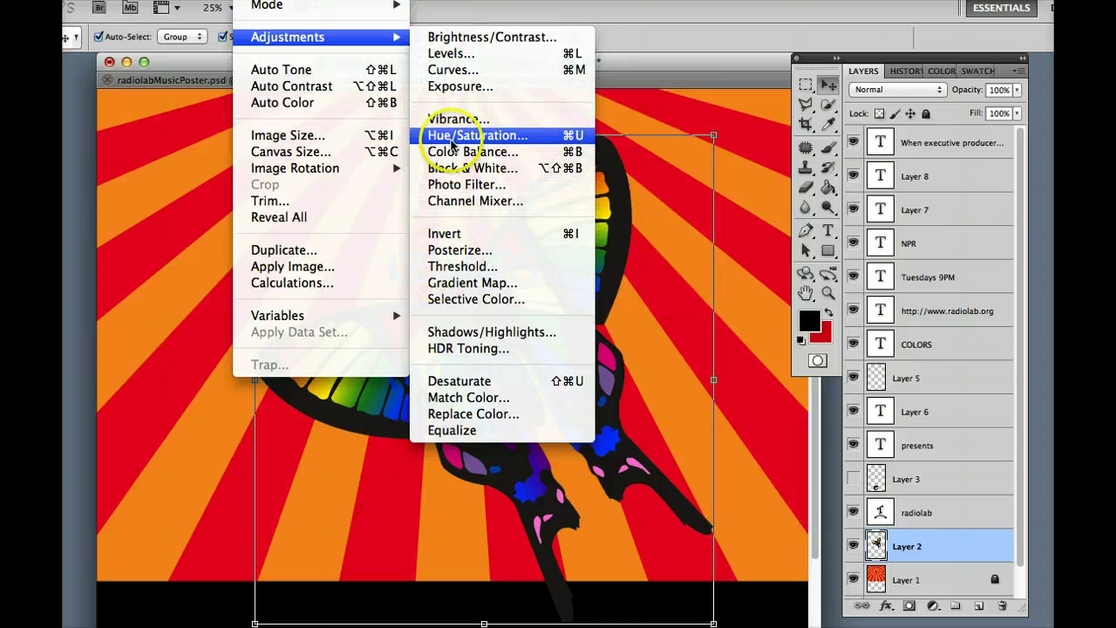
click(452, 144)
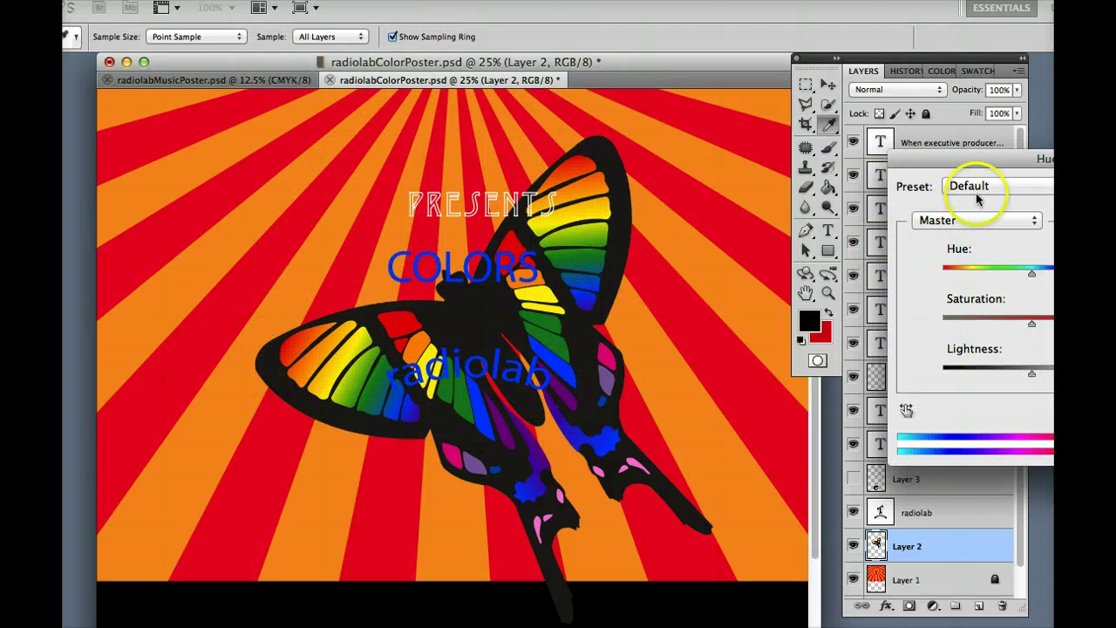
drag(976, 173, 757, 183)
drag(810, 282, 837, 288)
click(1001, 223)
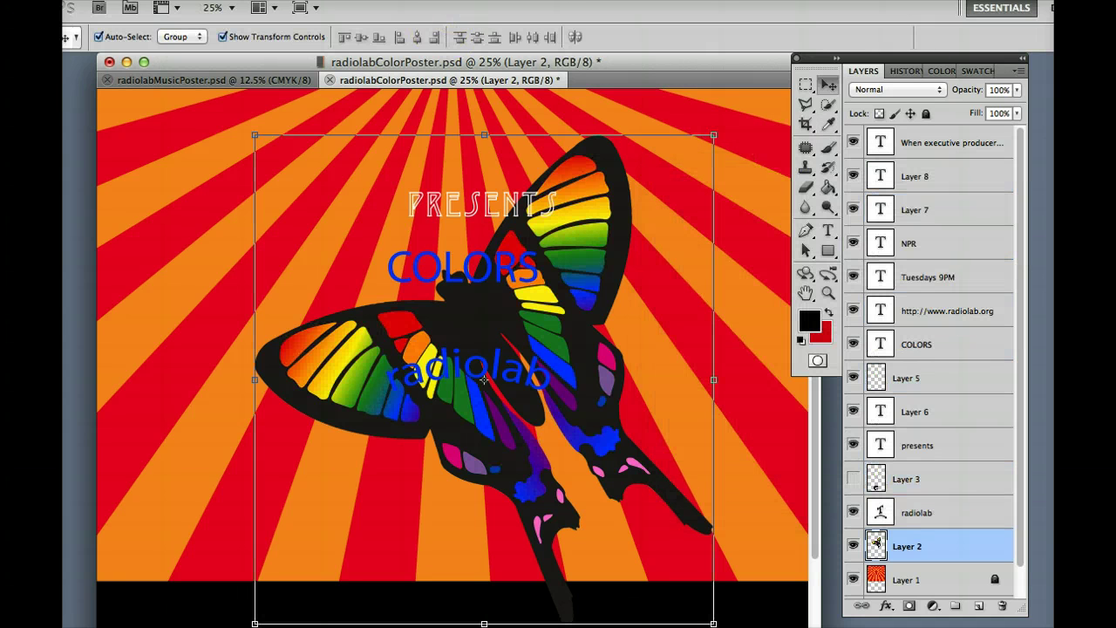
click(253, 0)
mouse_move(270, 37)
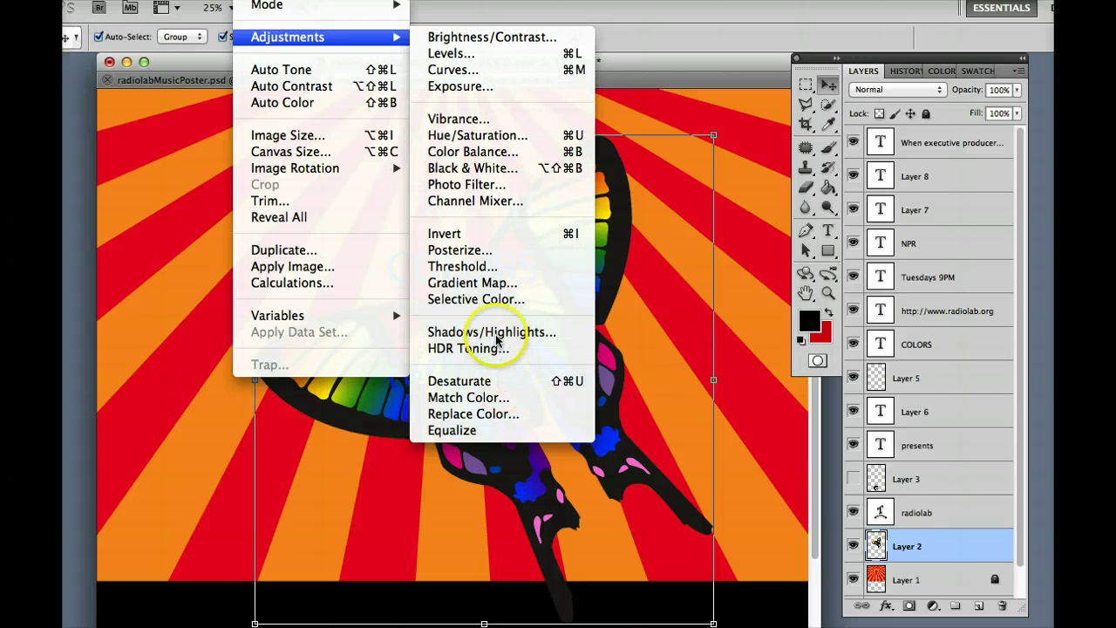
Step: Open Selective Color and target the Yellows colour range
click(493, 299)
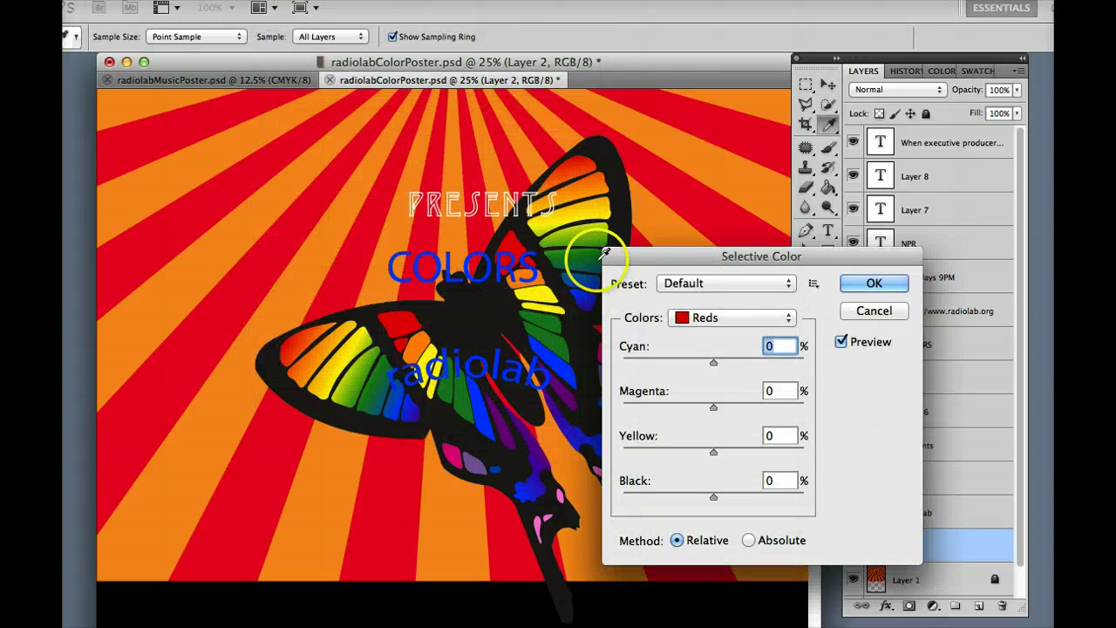
drag(672, 256, 336, 132)
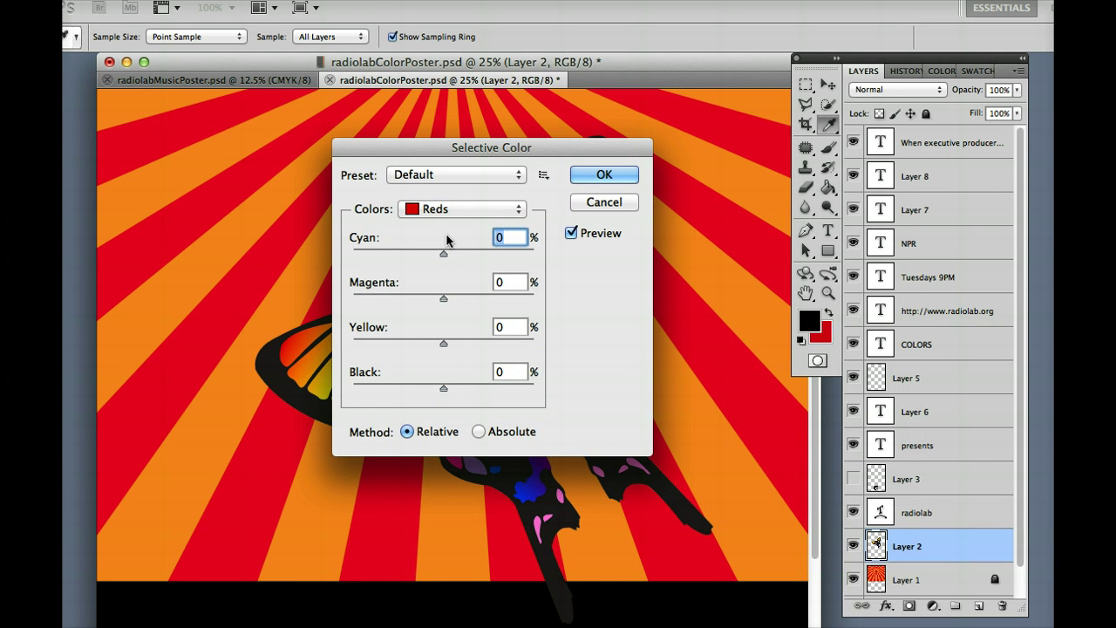
click(428, 208)
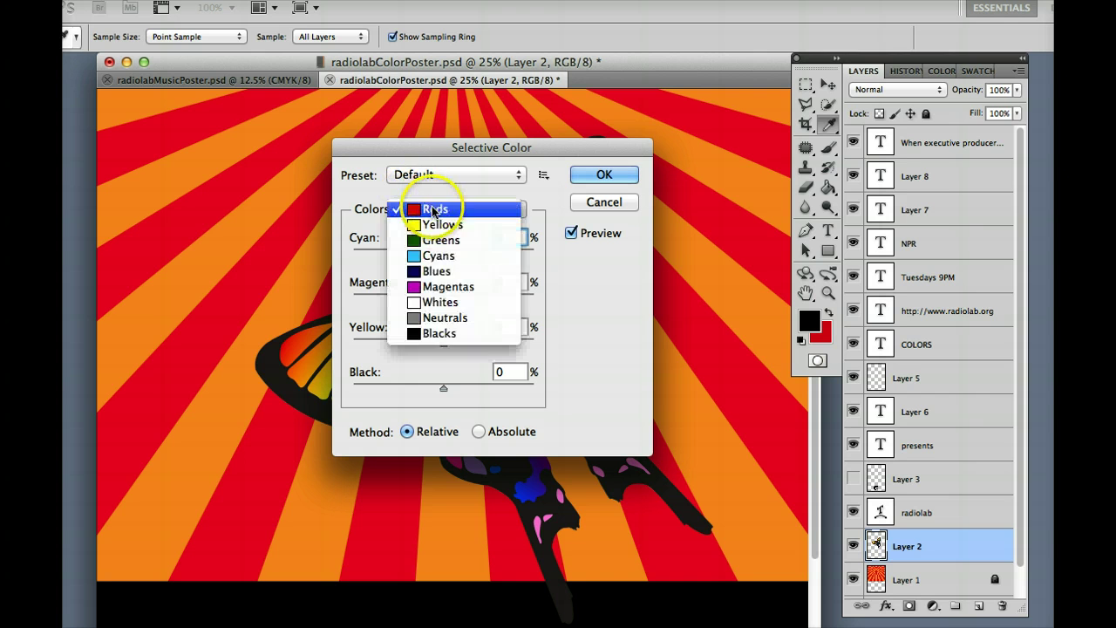
drag(433, 259, 436, 228)
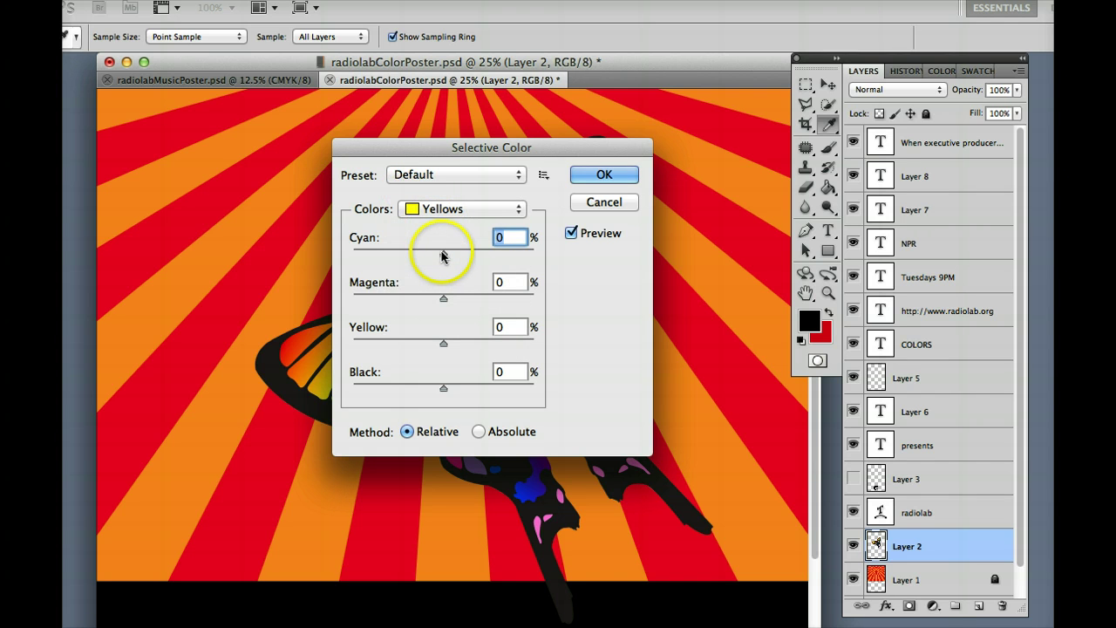
drag(426, 150, 711, 103)
Step: Set Yellows to Cyan -64, Magenta +45, Yellow -63, Black +100 and apply
drag(728, 206, 670, 205)
drag(728, 251, 773, 264)
drag(673, 258, 675, 251)
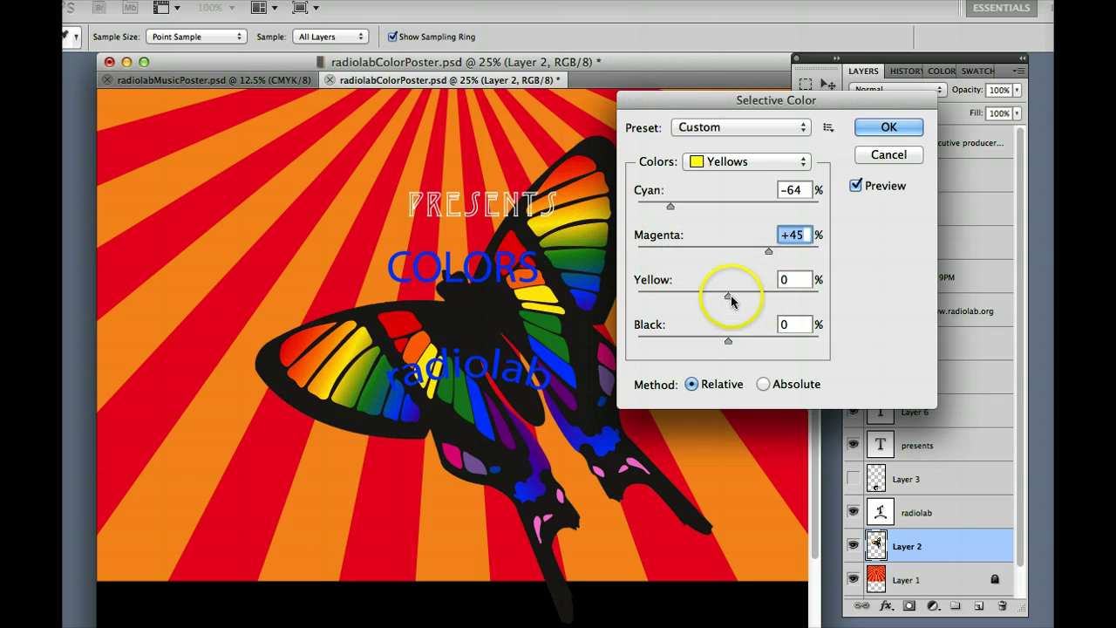
drag(728, 296, 668, 294)
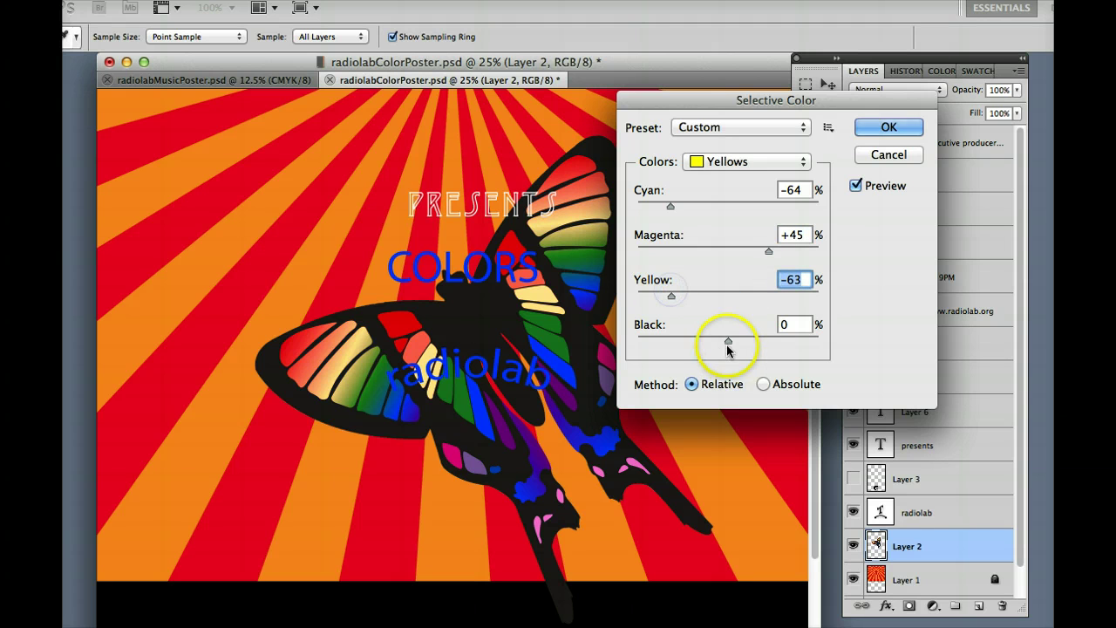
drag(728, 343, 658, 338)
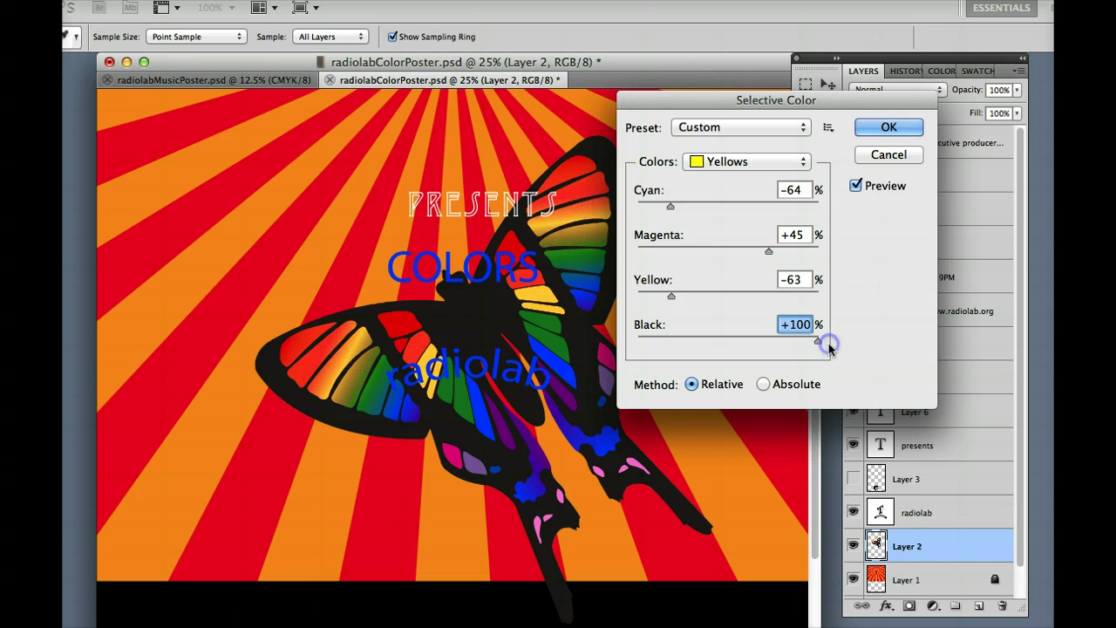
click(777, 160)
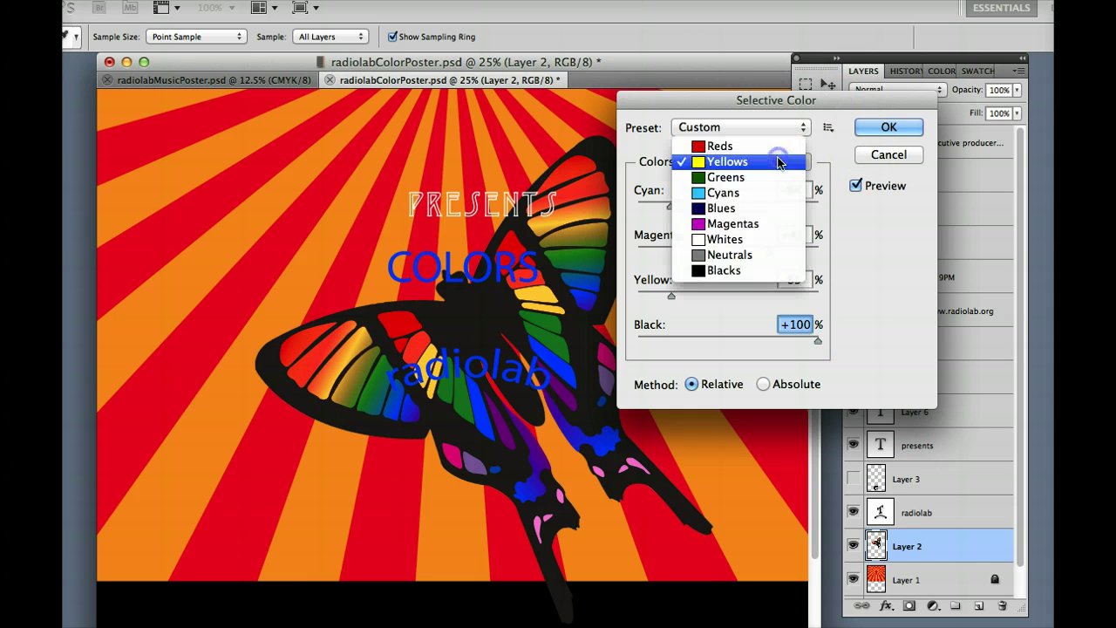
click(889, 145)
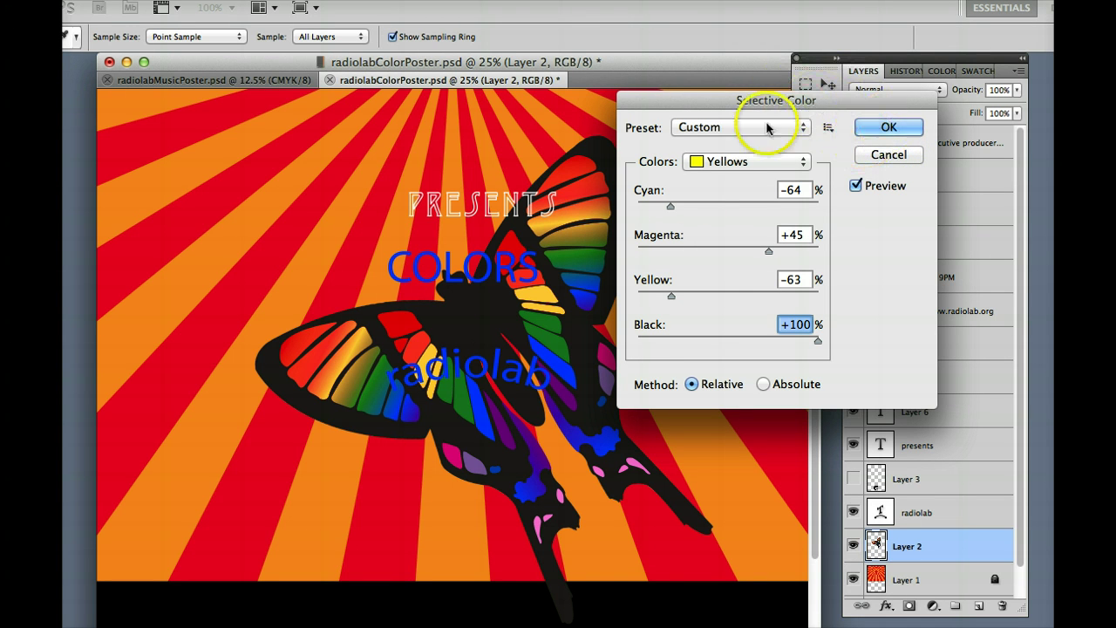
click(880, 128)
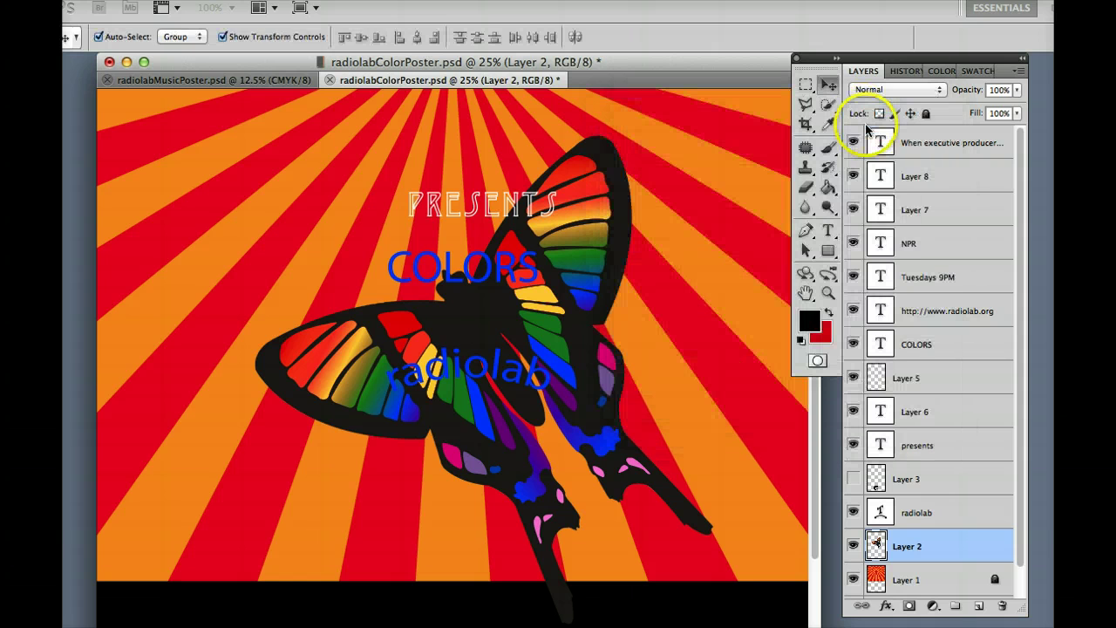
Step: Reopen Selective Color from Image > Adjustments, close it unchanged, and reopen the Adjustments list
click(261, 2)
mouse_move(397, 35)
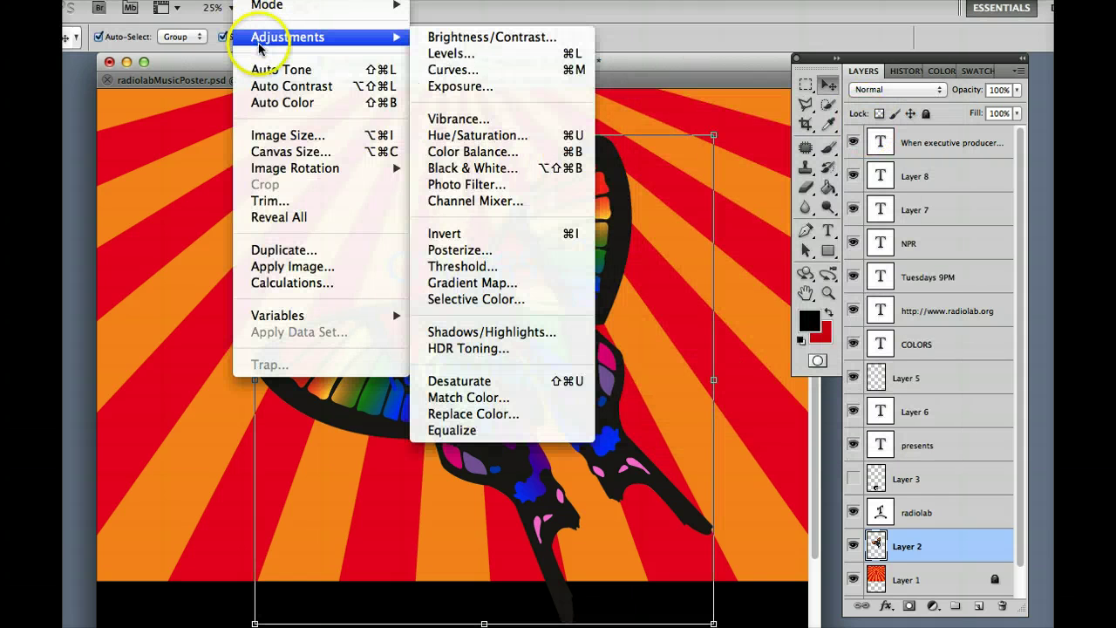
click(456, 122)
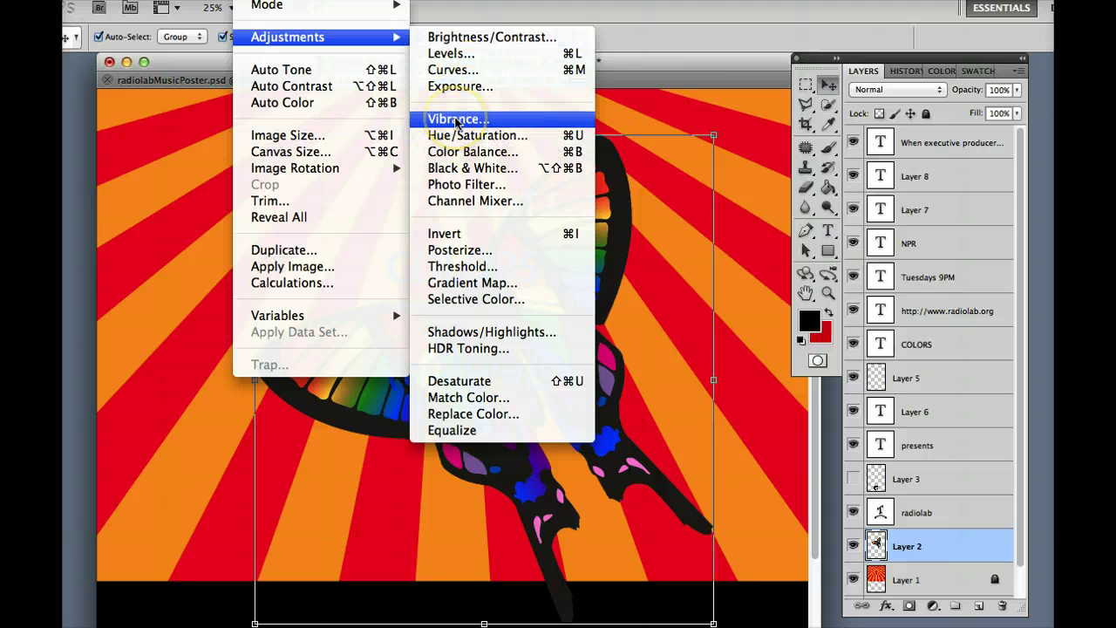
click(449, 299)
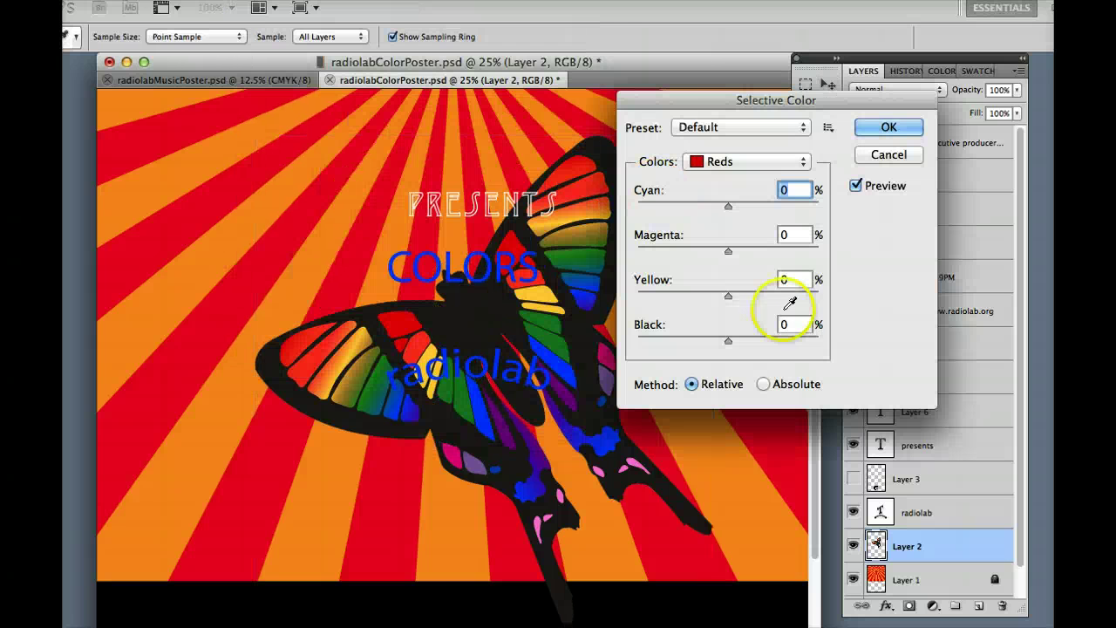
click(887, 155)
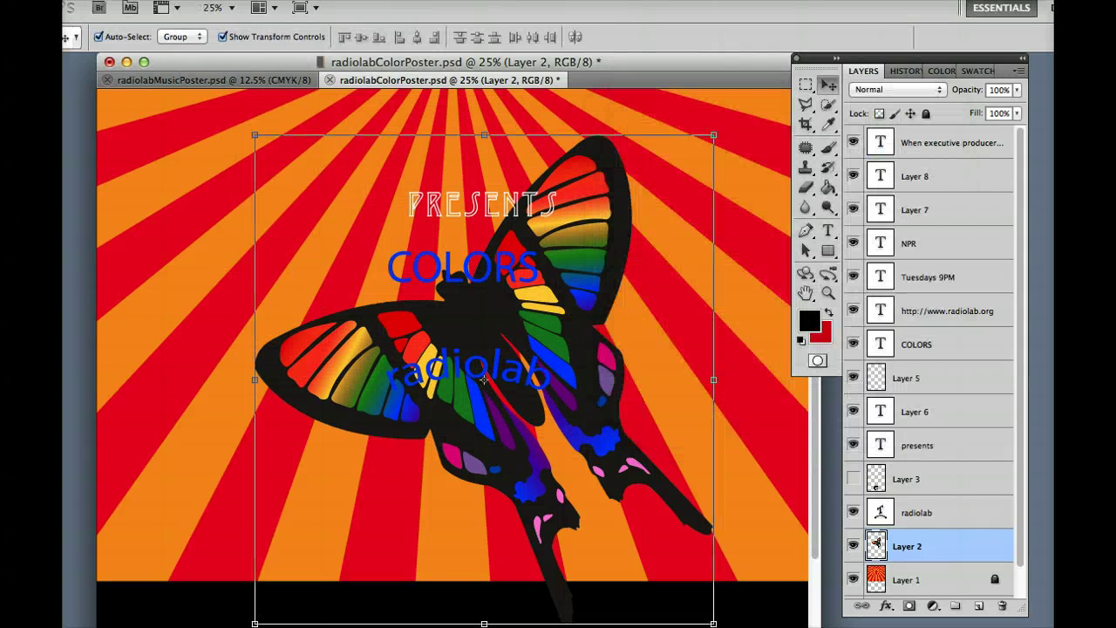
click(279, 5)
Step: Open Replace Color and sample the butterfly's red wing segments
mouse_move(288, 37)
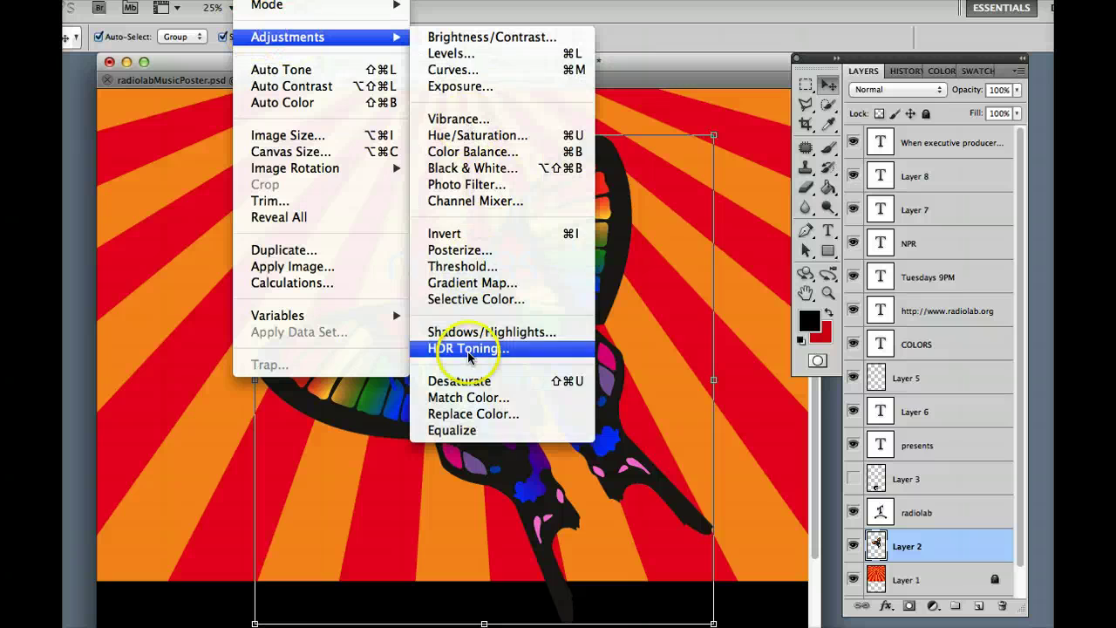
click(471, 414)
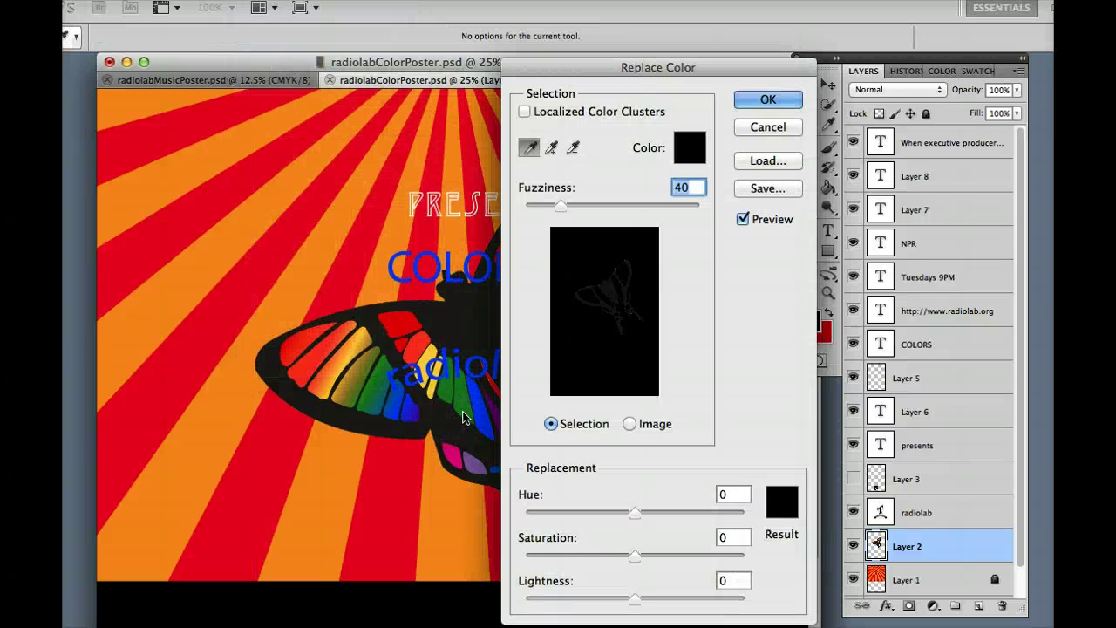
click(329, 343)
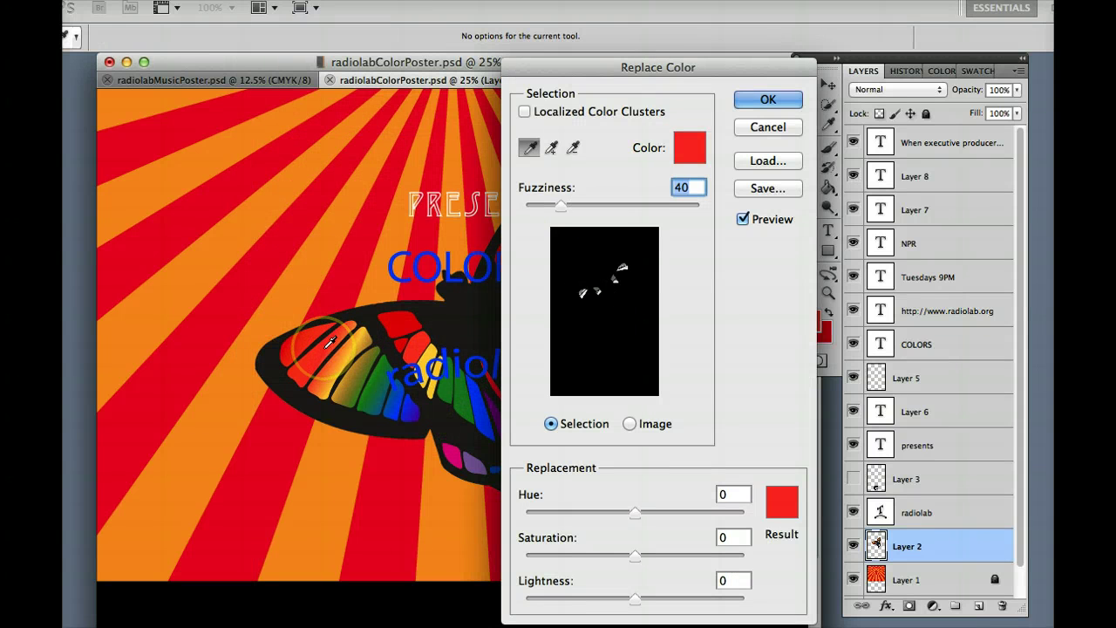
drag(306, 349, 360, 321)
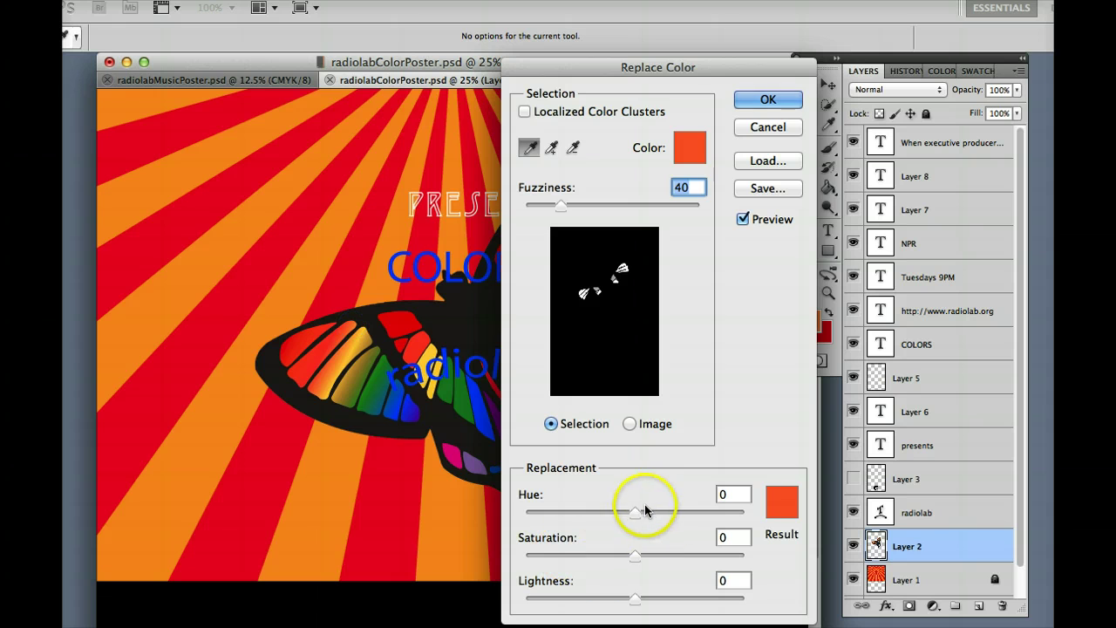
Step: Preview hue and lightness shifts turning the red segments white then black, then cancel
drag(639, 513, 527, 547)
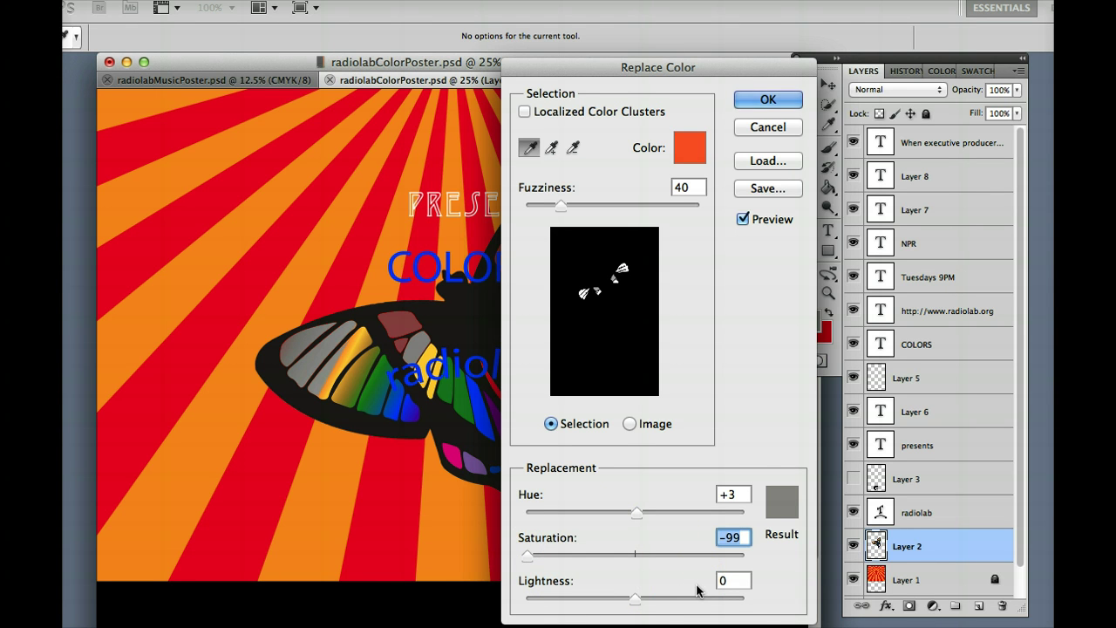
drag(635, 599, 755, 601)
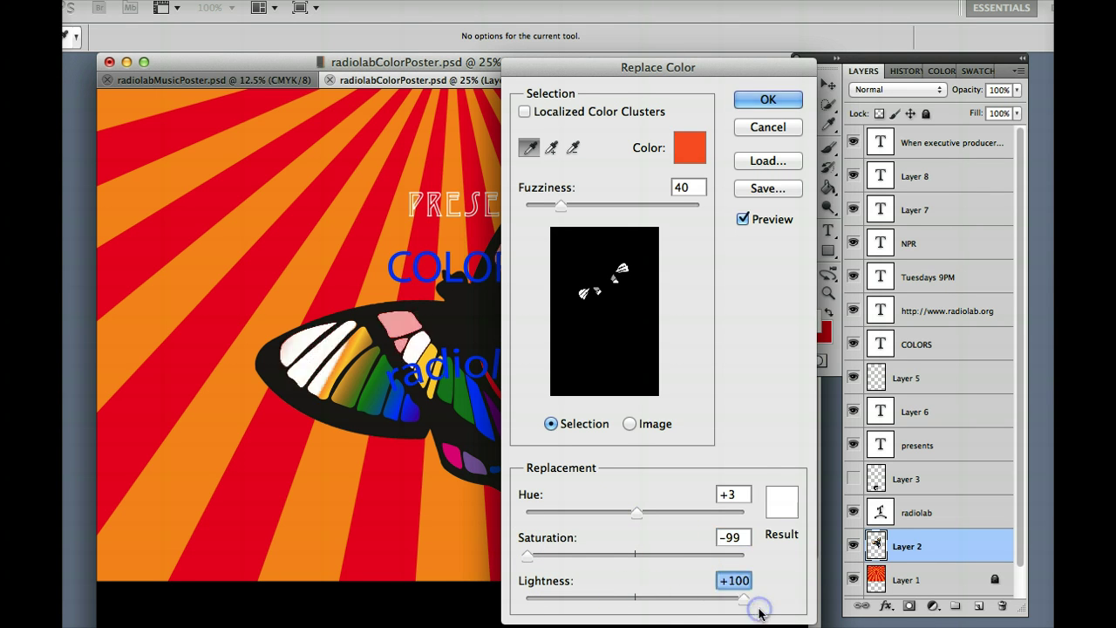
click(740, 601)
drag(742, 602, 489, 605)
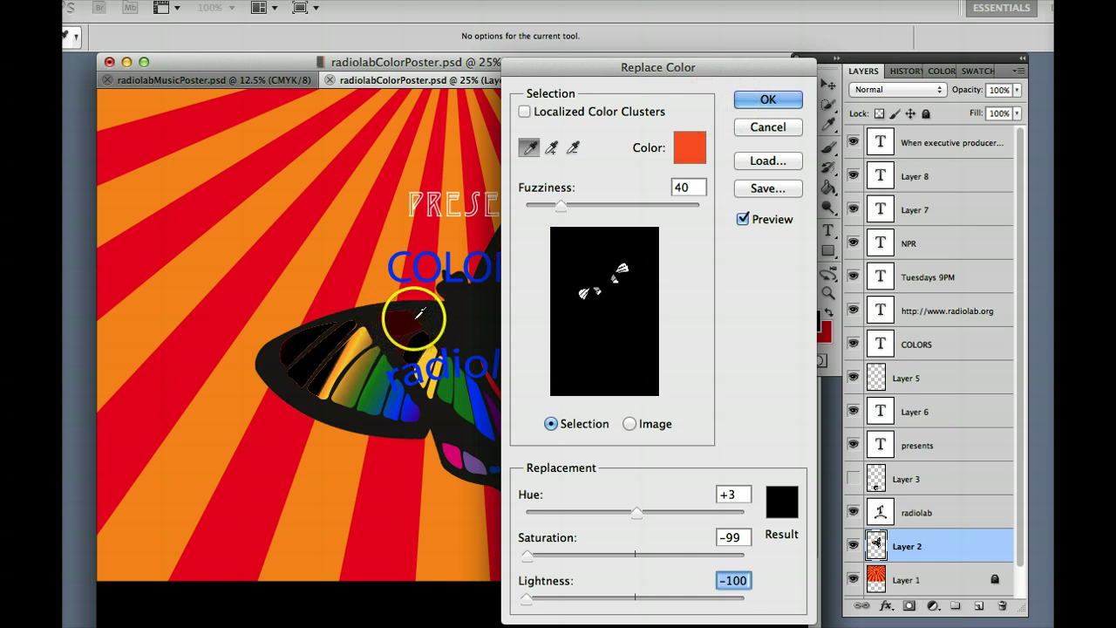
click(768, 128)
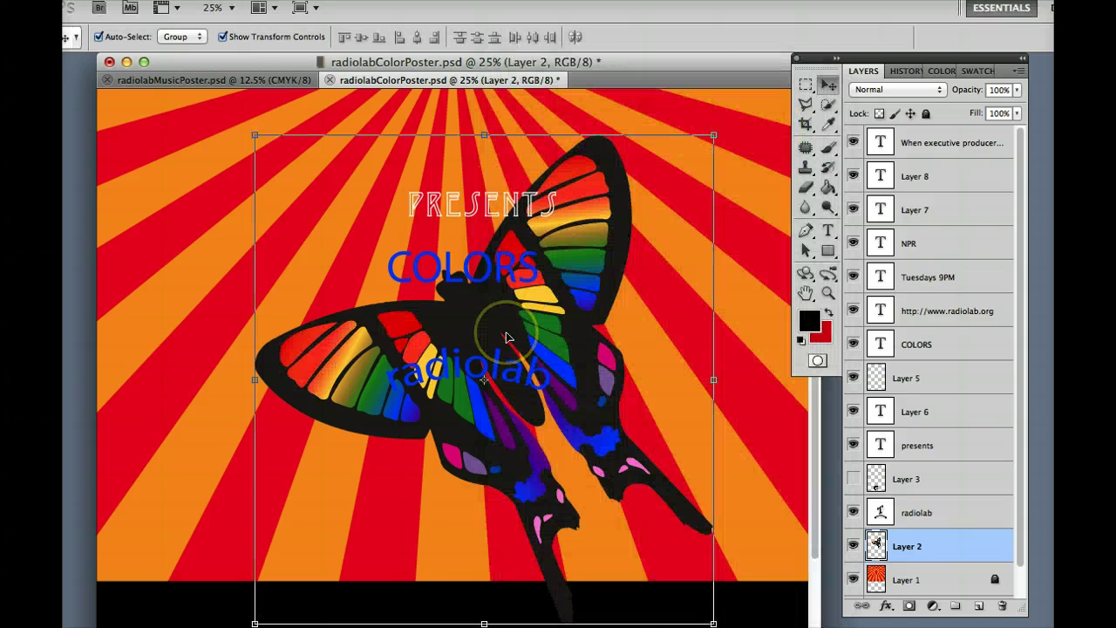
click(267, 0)
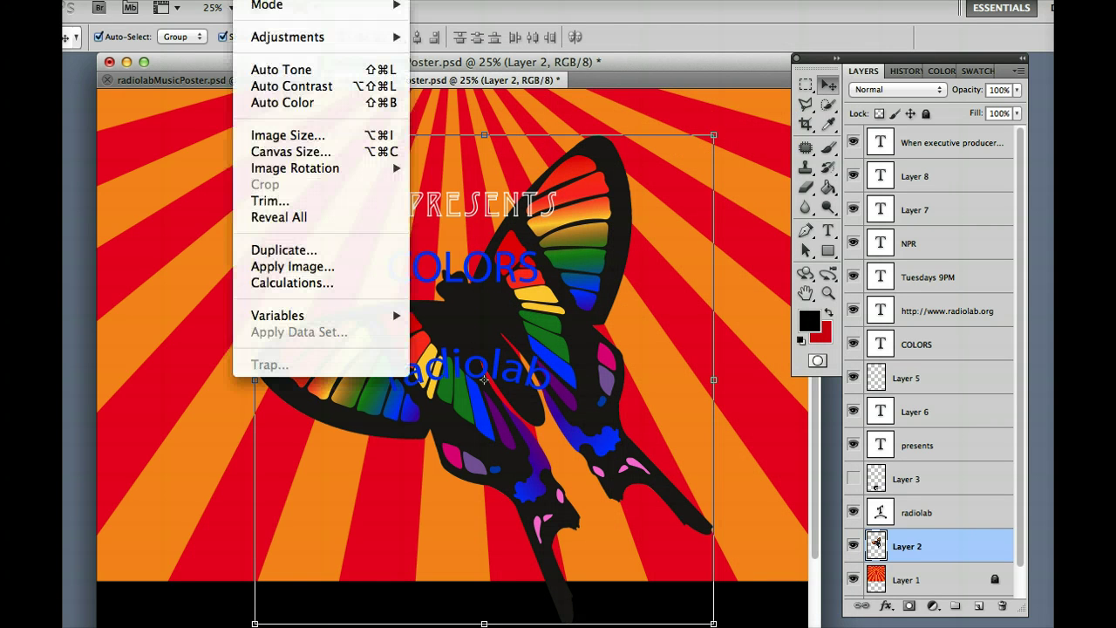
mouse_move(288, 36)
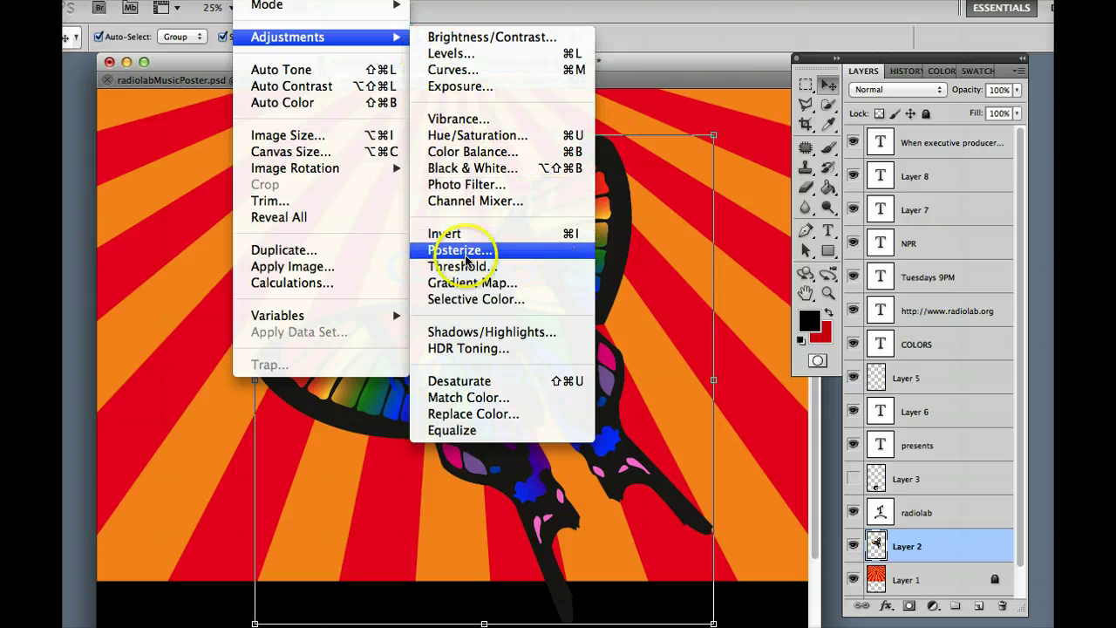